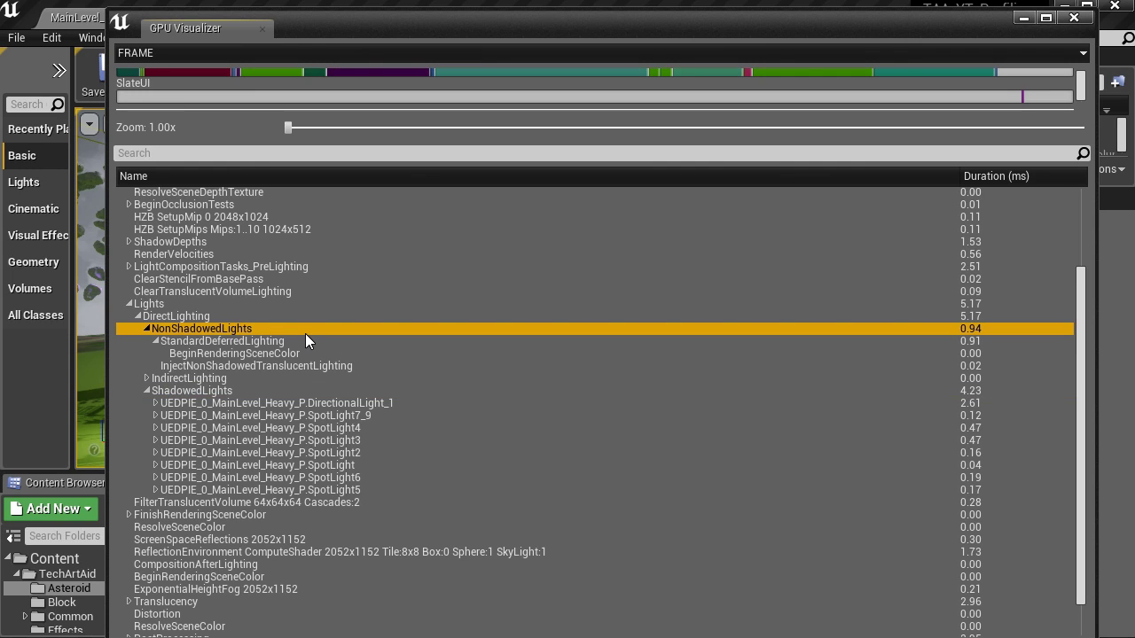
- Examine the direct lighting costs of the non-shadowed and shadowed lights, expanding the breakdown for SpotLight4
{"action": "left_click", "coordinate": [309, 341]}
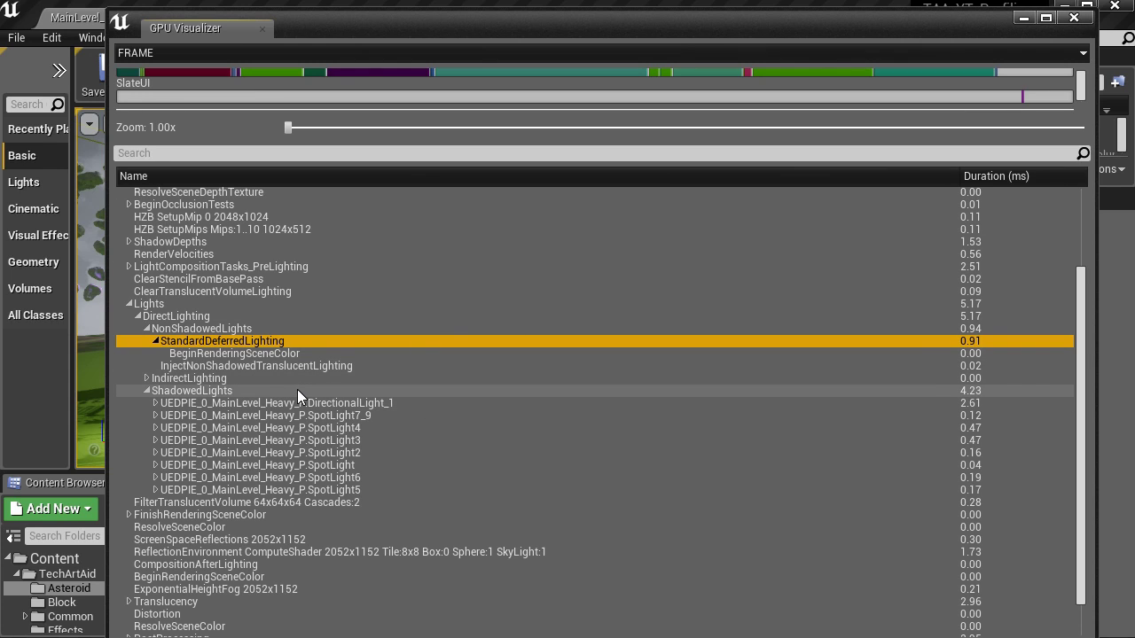
{"action": "left_click", "coordinate": [441, 402]}
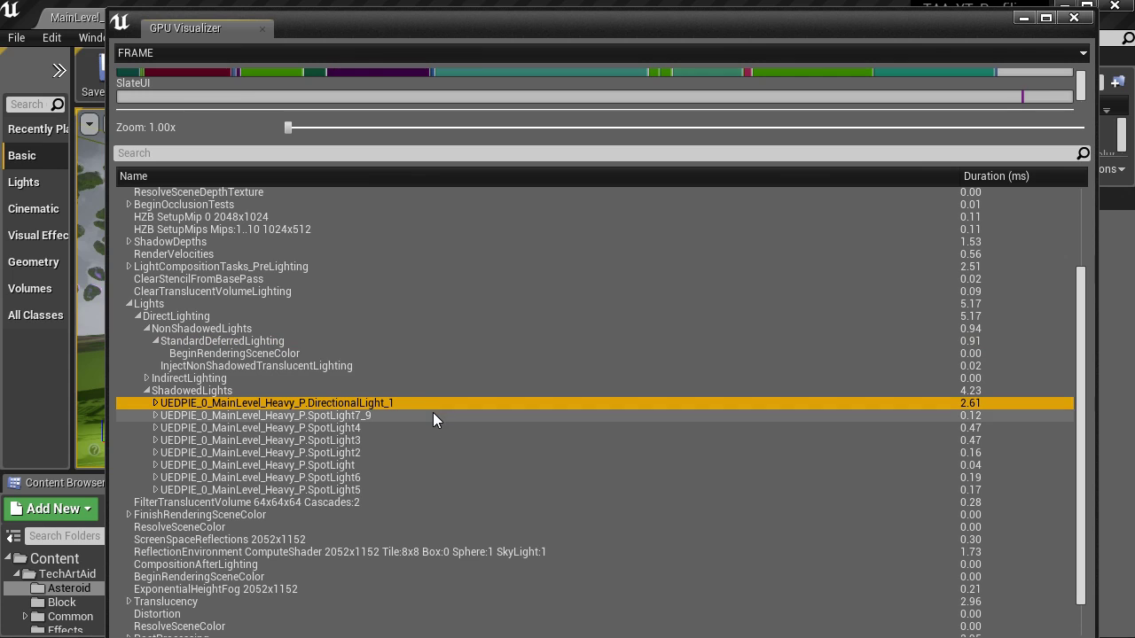
{"action": "left_click", "coordinate": [429, 426]}
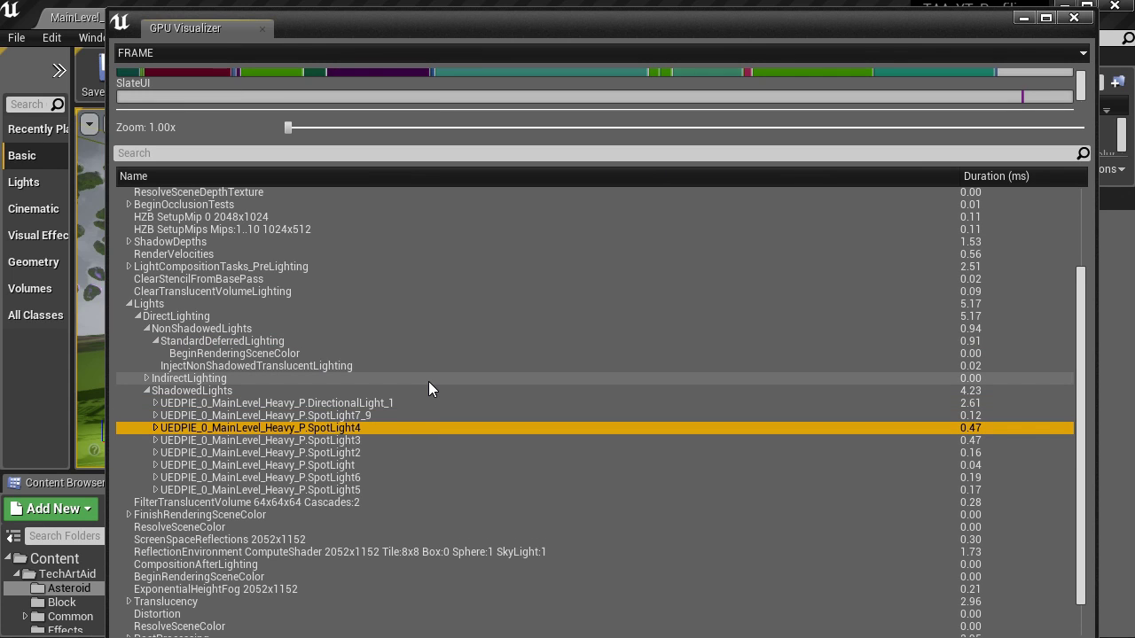
{"action": "left_click", "coordinate": [156, 428]}
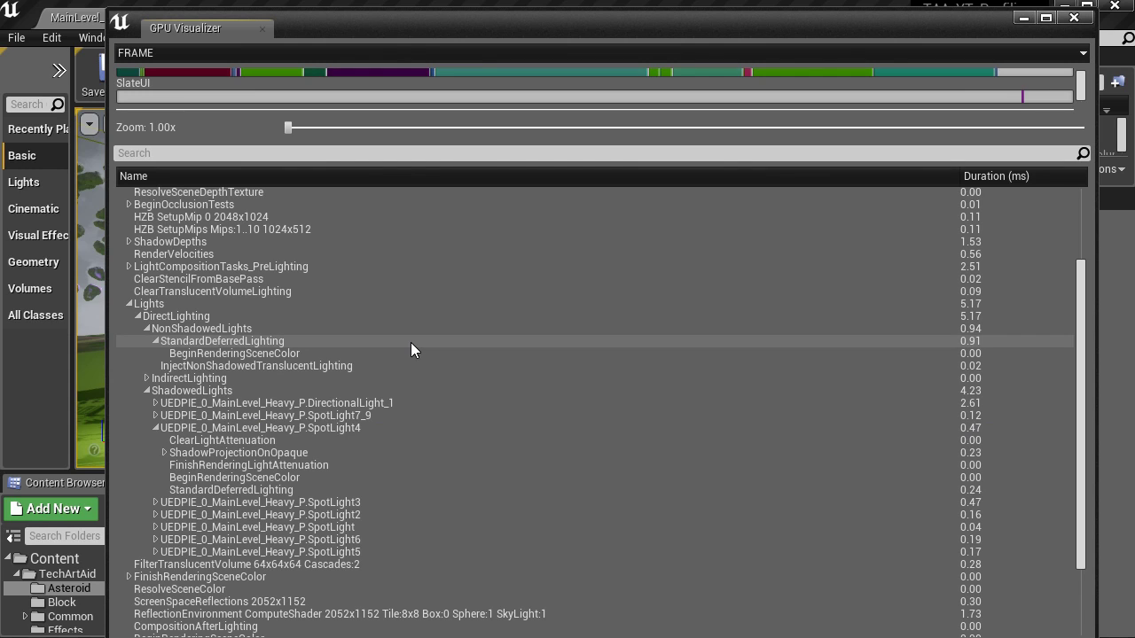
- Minimize the GPU Visualizer and show the level's surface normals using a buffer visualization
{"action": "left_click", "coordinate": [1024, 18]}
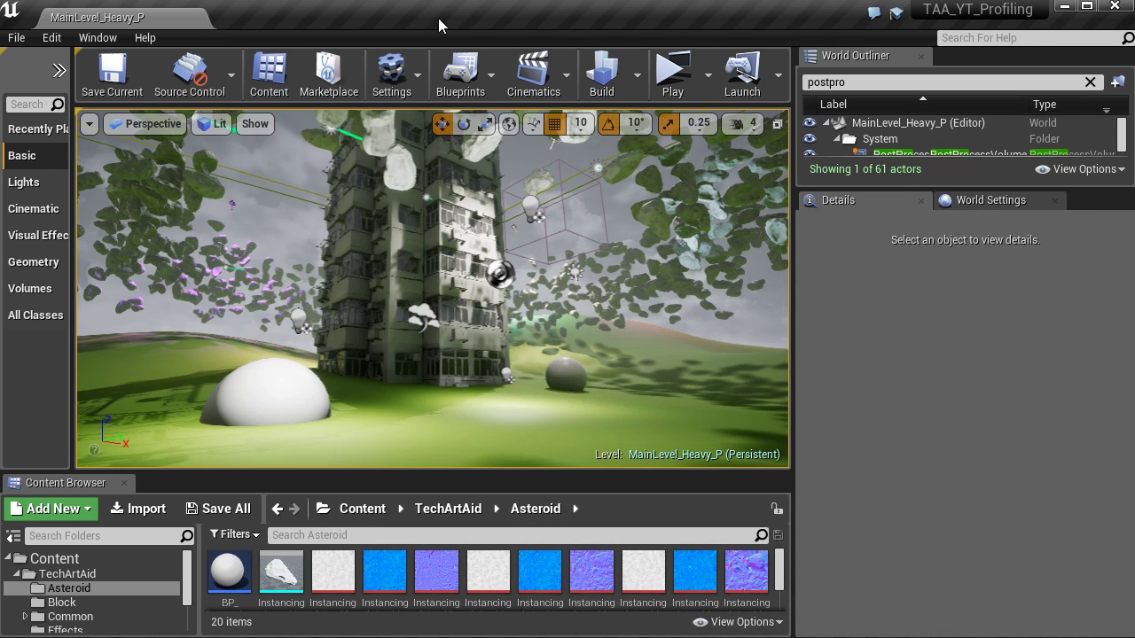
{"action": "left_click", "coordinate": [254, 123]}
{"action": "left_click", "coordinate": [216, 124]}
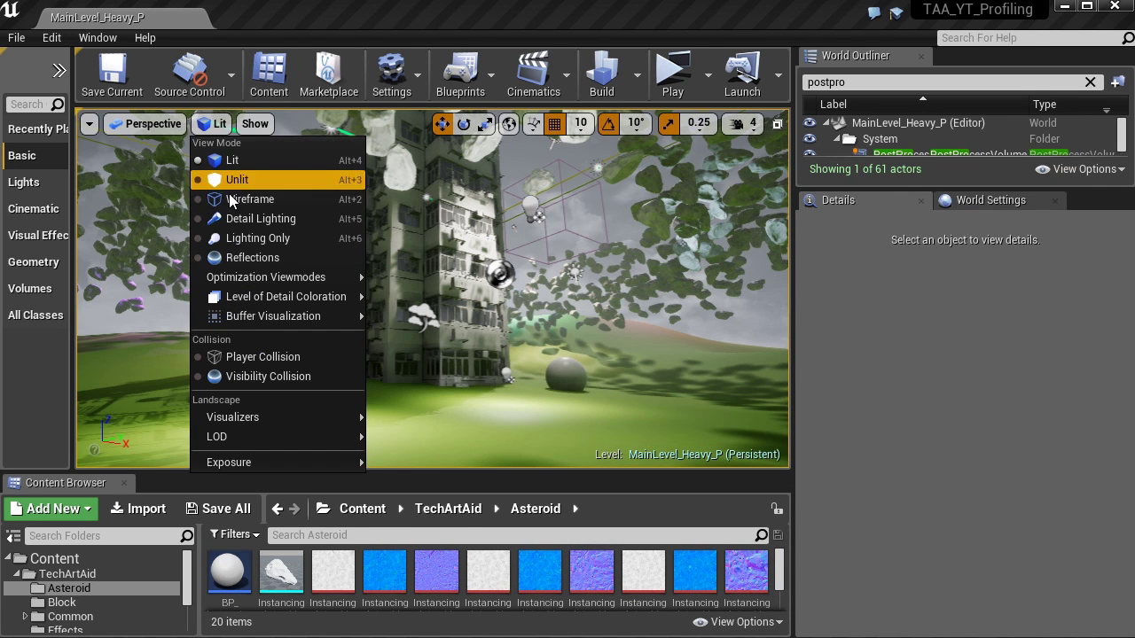
{"action": "mouse_move", "coordinate": [272, 321]}
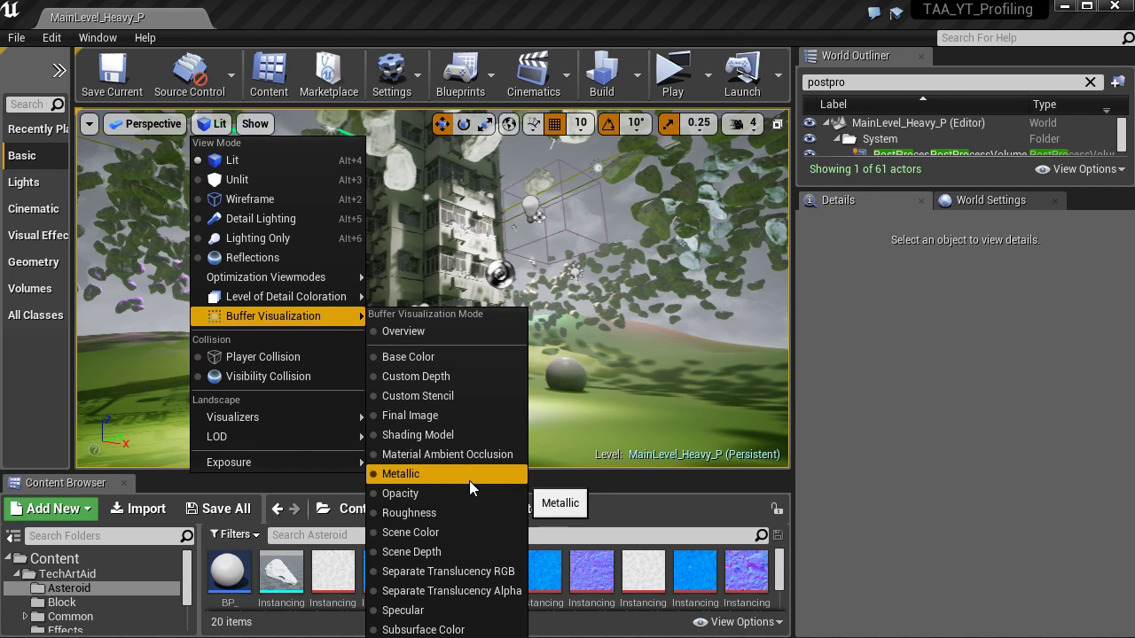
{"action": "left_click", "coordinate": [417, 636]}
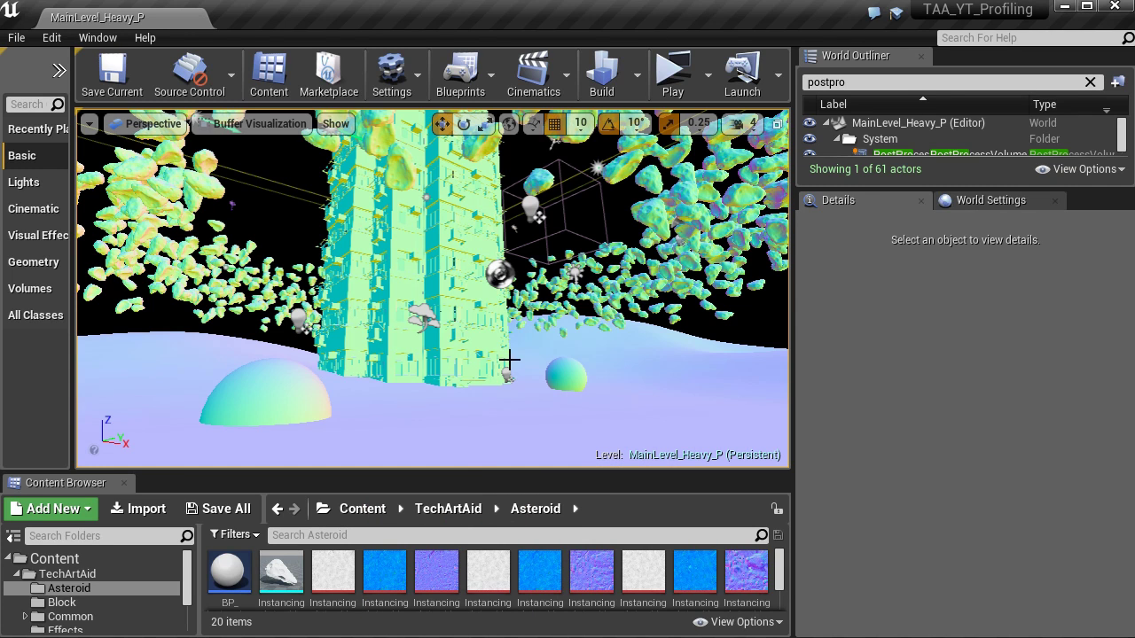
- Expand the level viewport to full screen and select the point light inside the wireframe box beside the tower
{"action": "left_click", "coordinate": [532, 289]}
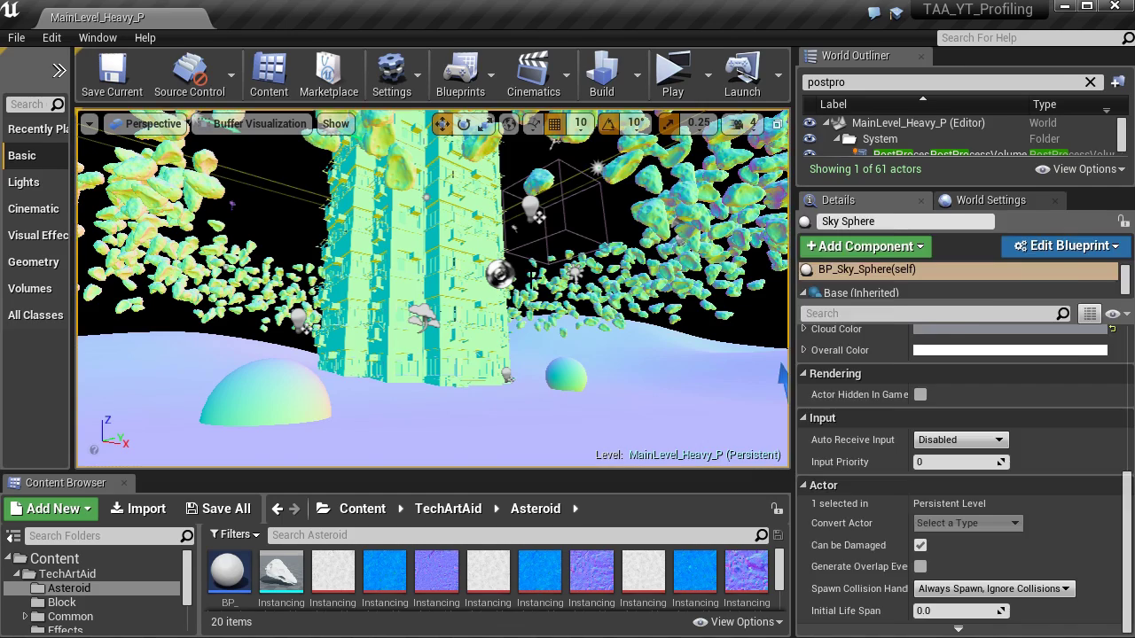
{"action": "key", "text": "F11"}
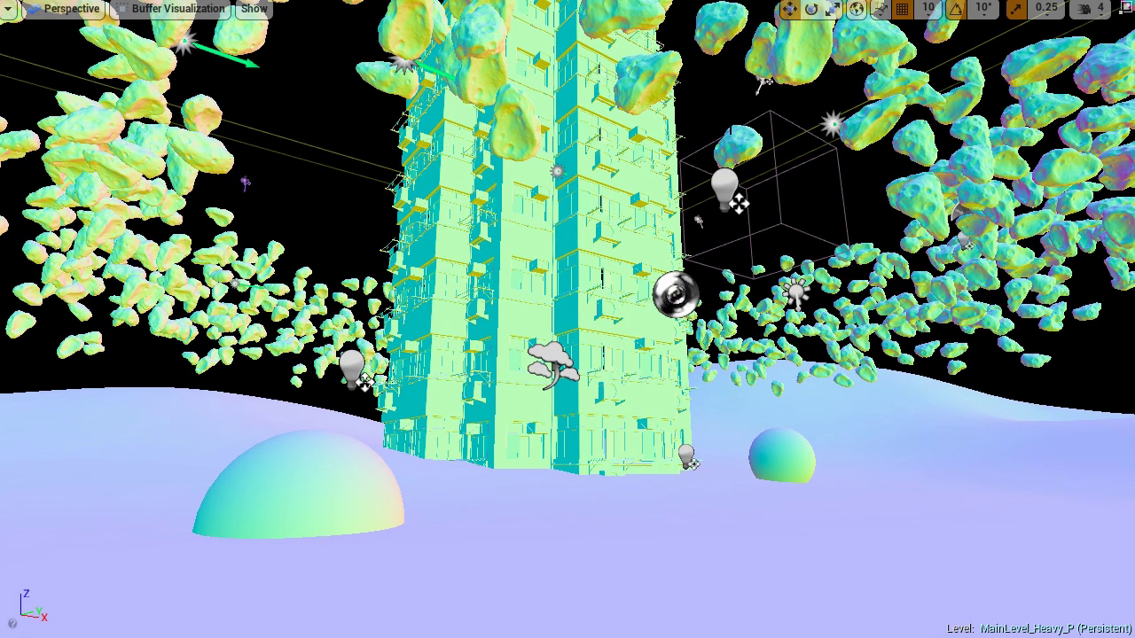
{"action": "left_click", "coordinate": [737, 203]}
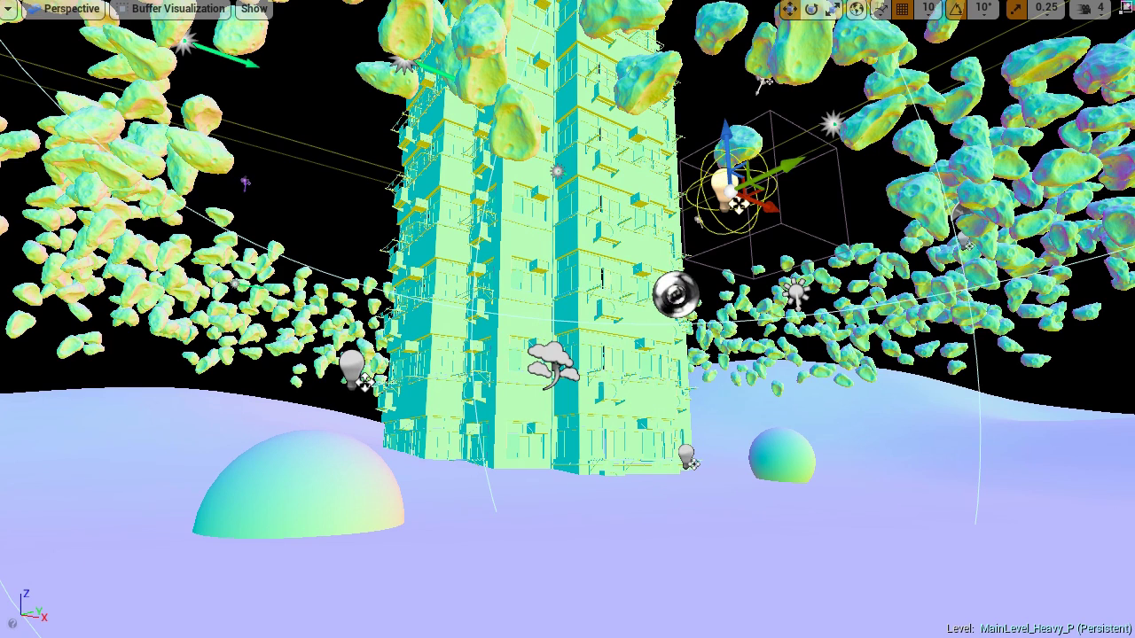
- Switch the viewport to the Light Complexity optimization view mode and frame the overlapping lights on the ground
{"action": "left_click", "coordinate": [194, 10]}
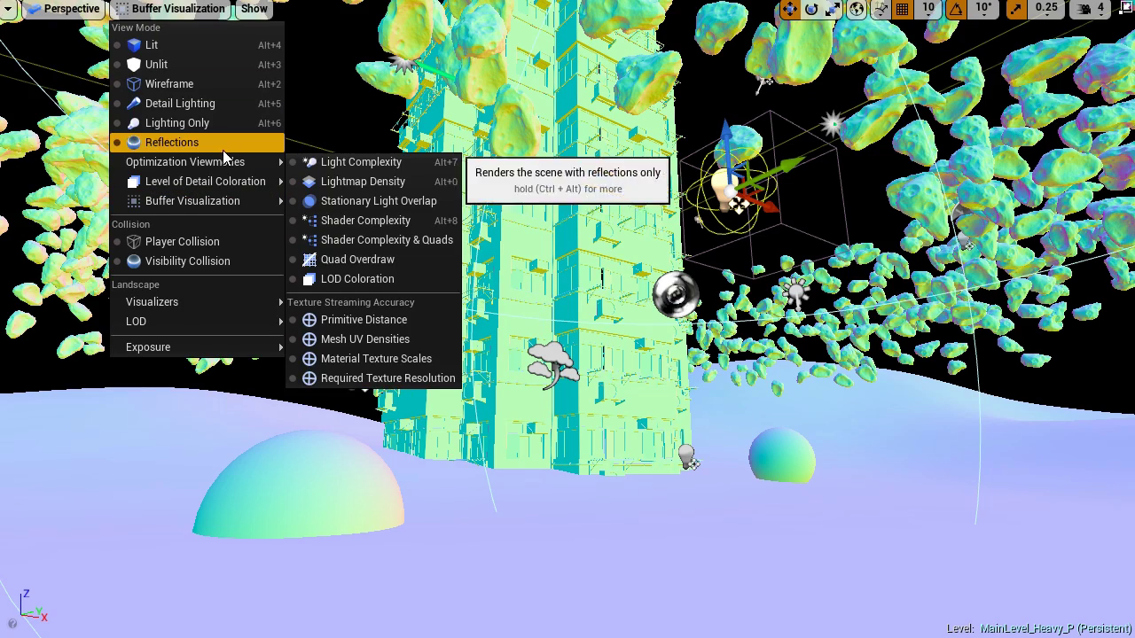
{"action": "mouse_move", "coordinate": [246, 162]}
{"action": "left_click", "coordinate": [418, 164]}
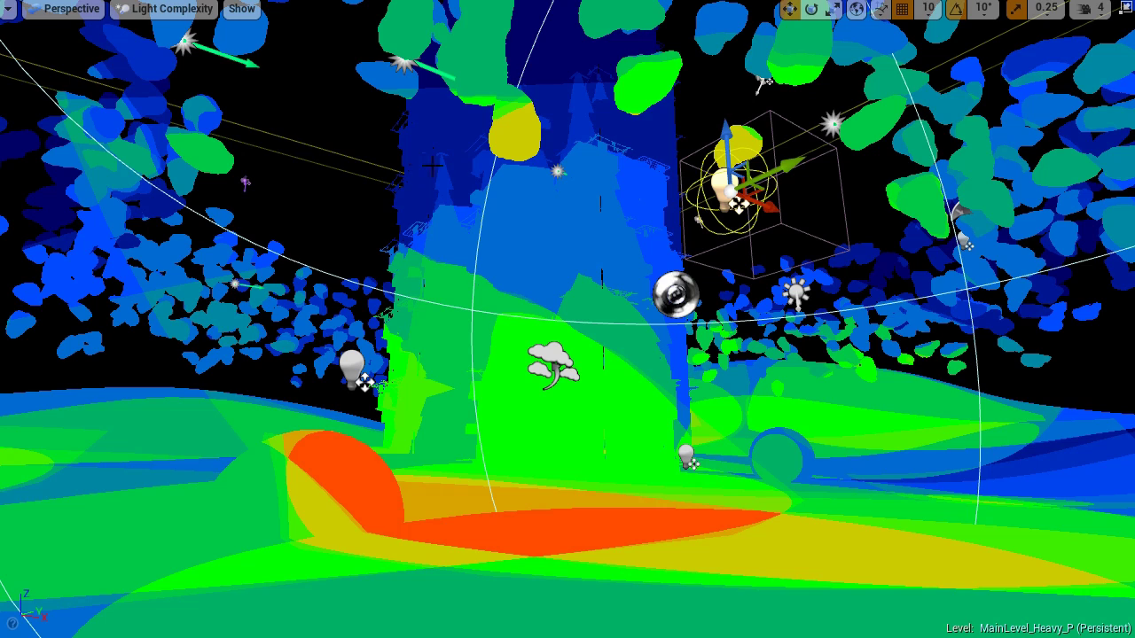
{"action": "right_click_drag", "start_coordinate": [595, 218], "coordinate": [648, 149]}
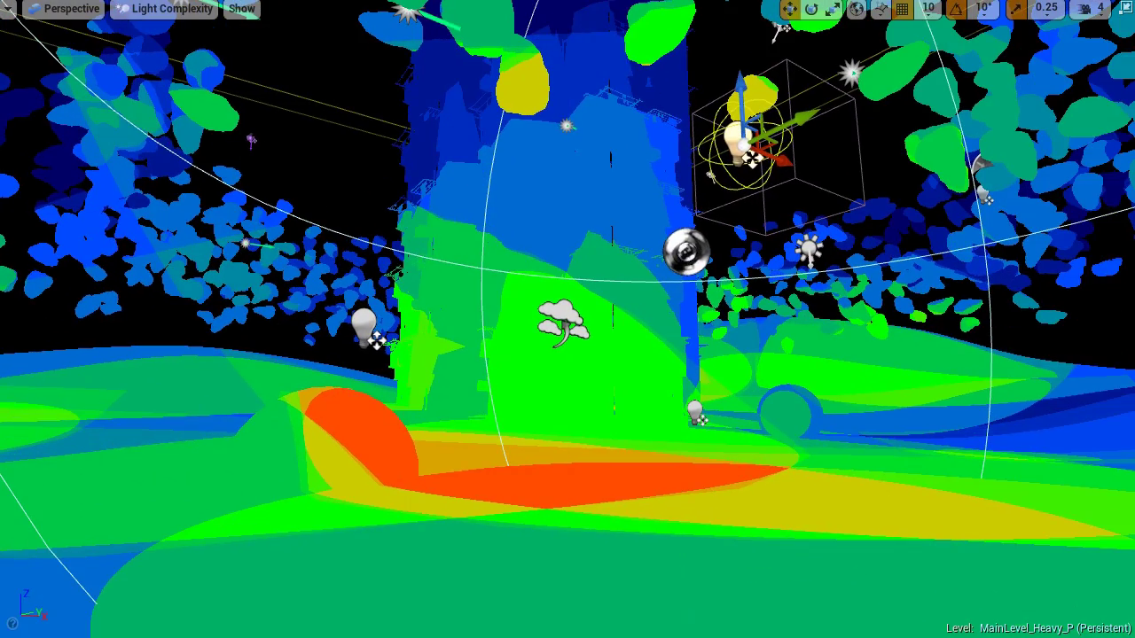
- Raise the point light near the large sphere and shift it along X away from the tower
{"action": "left_click", "coordinate": [366, 326]}
{"action": "left_click_drag", "start_coordinate": [367, 282], "coordinate": [276, 146]}
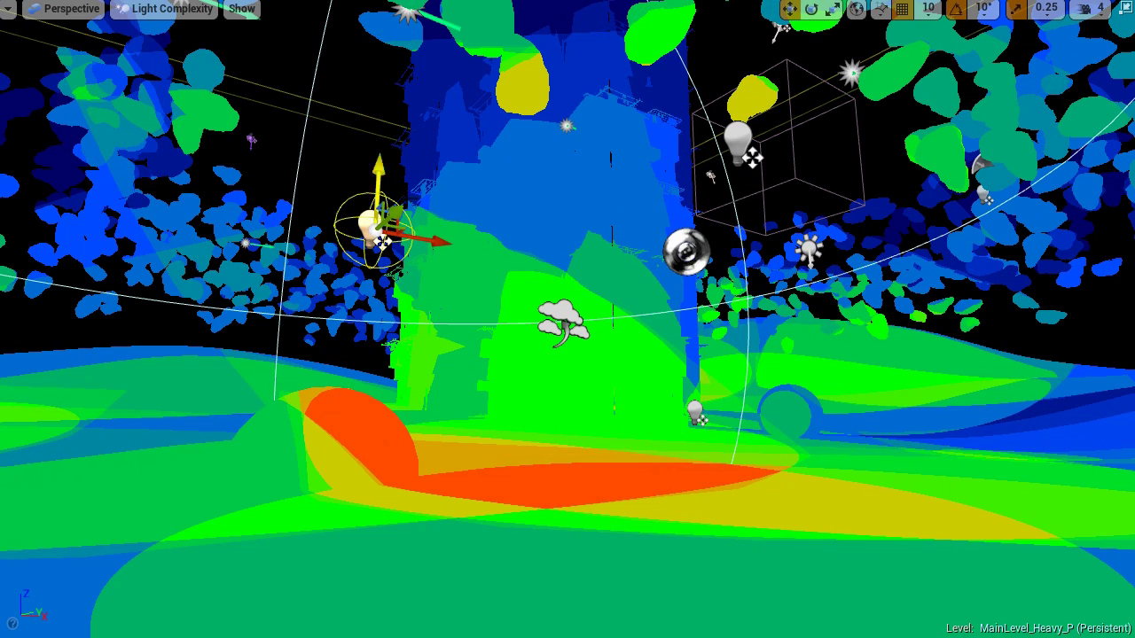
{"action": "left_click_drag", "start_coordinate": [439, 242], "coordinate": [390, 247]}
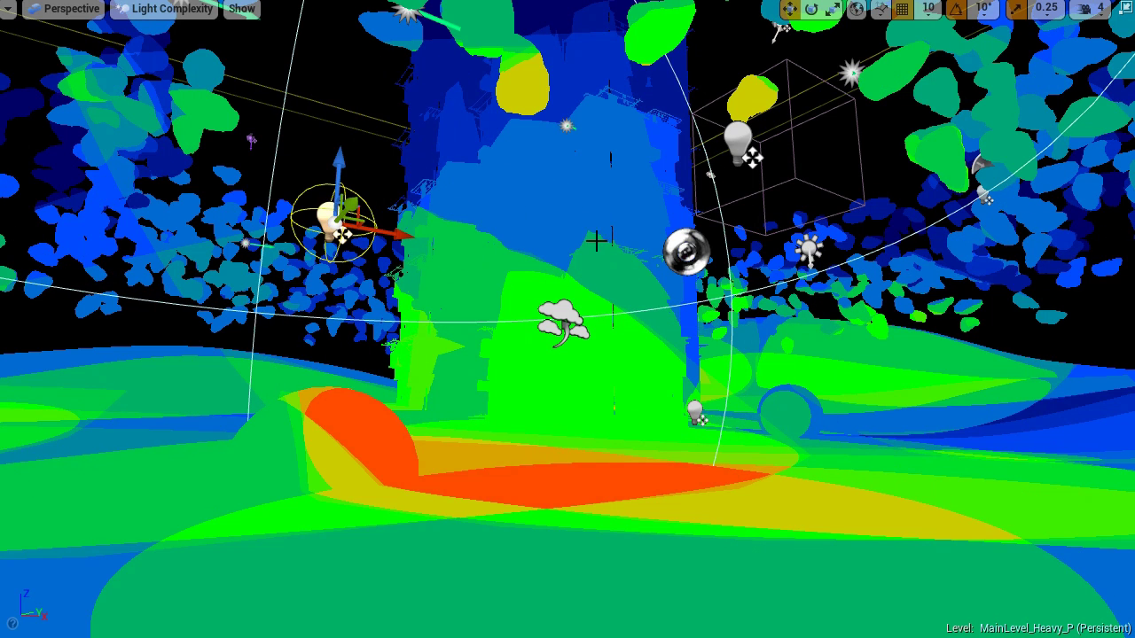
- Compare the ranges of the two point lights and examine the light overlap on the ground from farther away
{"action": "left_click", "coordinate": [736, 142]}
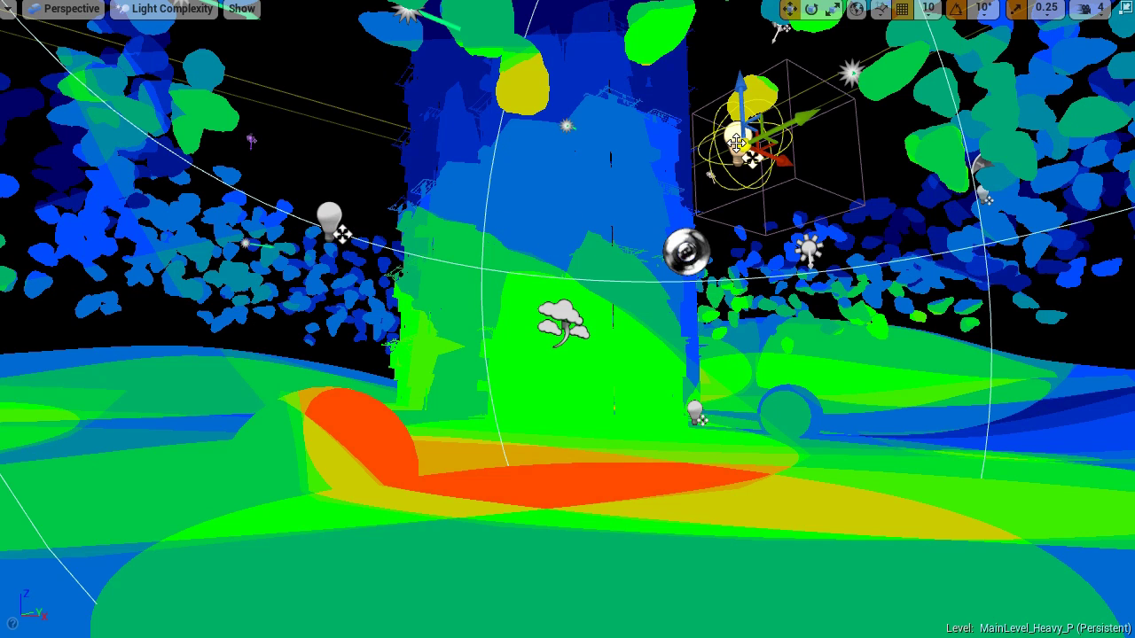
{"action": "left_click", "coordinate": [330, 220]}
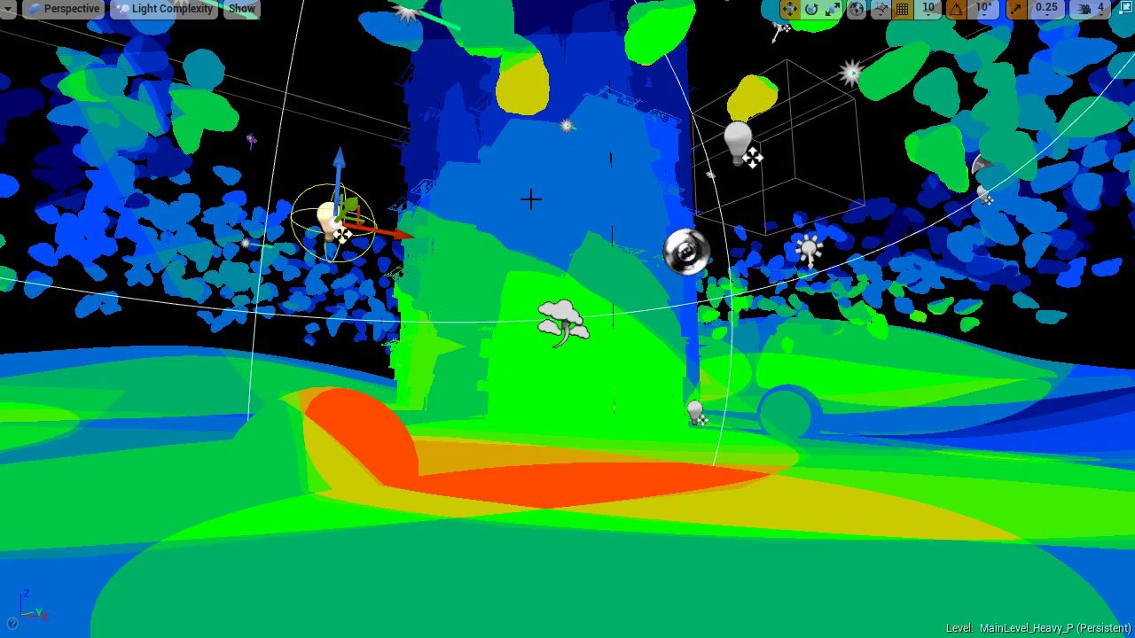
{"action": "mouse_move", "coordinate": [543, 191]}
{"action": "right_mouse_down"}
{"action": "mouse_move", "coordinate": [545, 129]}
{"action": "mouse_move", "coordinate": [545, 232]}
{"action": "mouse_move", "coordinate": [545, 175]}
{"action": "right_mouse_up"}
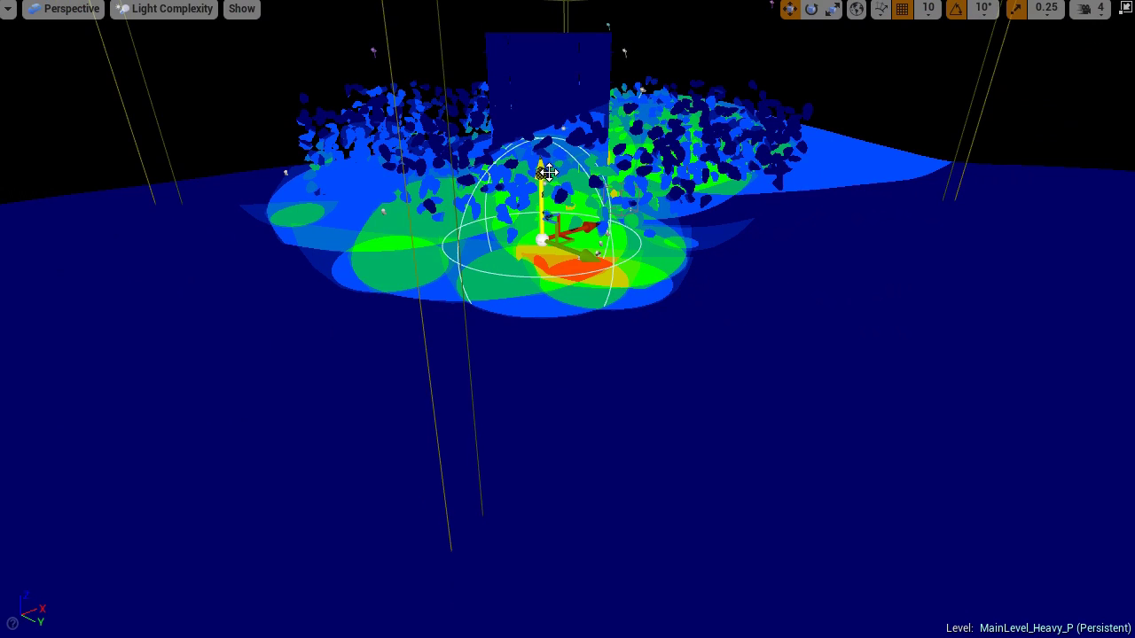
{"action": "right_click_drag", "start_coordinate": [590, 228], "coordinate": [590, 246]}
{"action": "mouse_move", "coordinate": [733, 222]}
{"action": "right_mouse_down"}
{"action": "mouse_move", "coordinate": [707, 225]}
{"action": "mouse_move", "coordinate": [720, 223]}
{"action": "right_mouse_up"}
{"action": "mouse_move", "coordinate": [815, 164]}
{"action": "right_mouse_down"}
{"action": "mouse_move", "coordinate": [816, 180]}
{"action": "mouse_move", "coordinate": [803, 167]}
{"action": "right_mouse_up"}
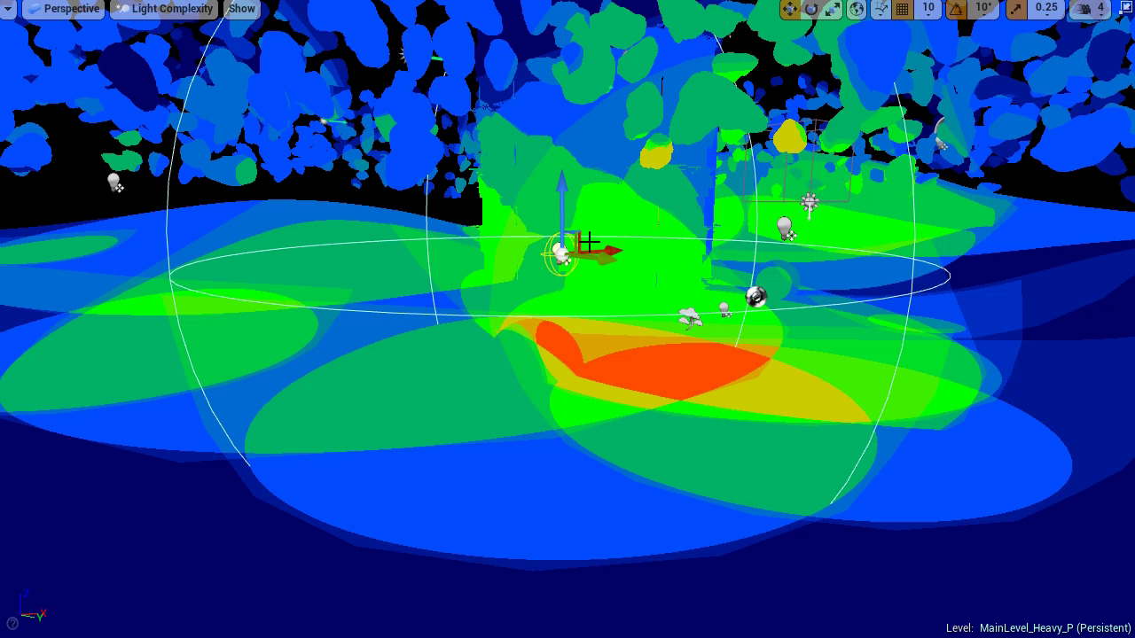
- Restore the editor layout and reduce PointLight3's attenuation radius to about 273.5
{"action": "key", "text": "F11"}
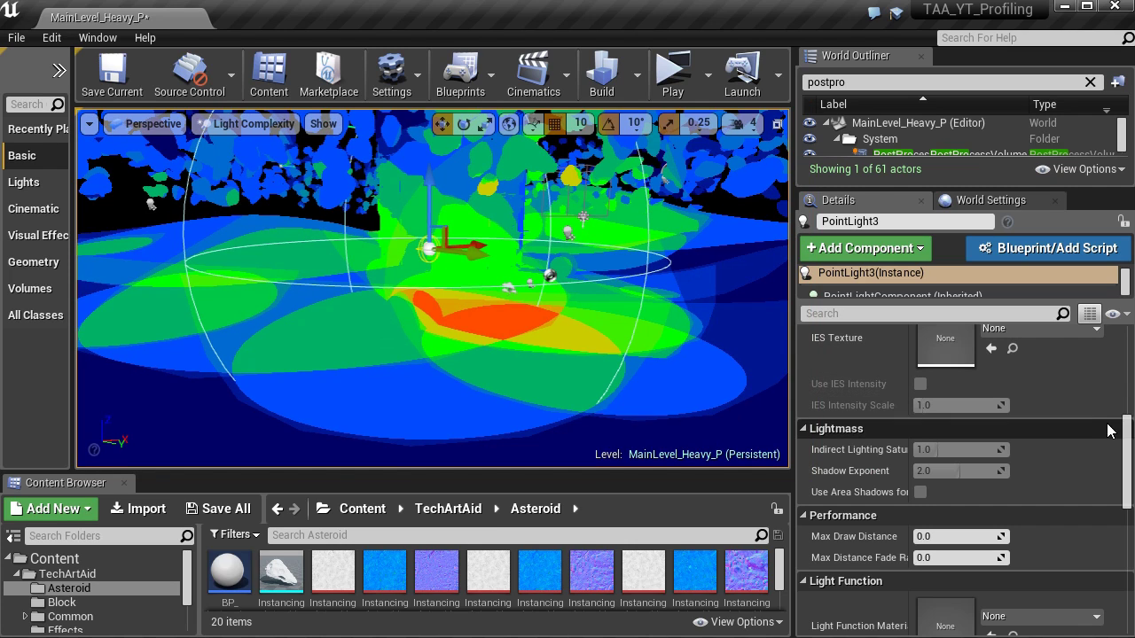
{"action": "left_click_drag", "start_coordinate": [1126, 433], "coordinate": [1124, 341]}
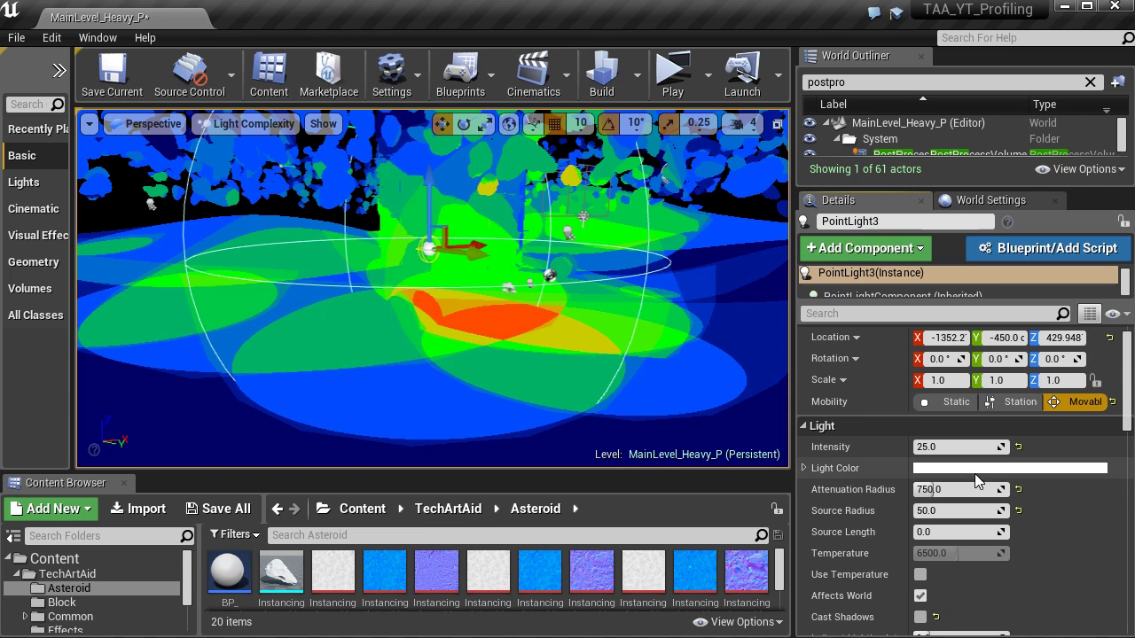
{"action": "left_click_drag", "start_coordinate": [975, 488], "coordinate": [828, 427]}
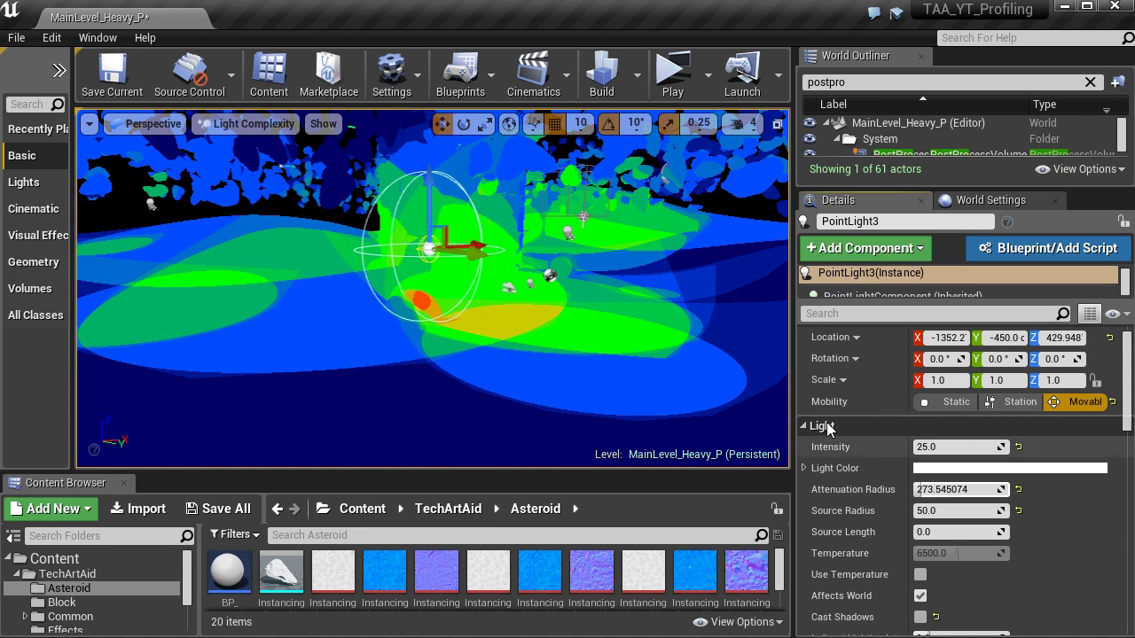
- Move PointLight3 away from the tower onto empty ground, to about X -2522 and Z 210
{"action": "right_click_drag", "start_coordinate": [346, 131], "coordinate": [346, 131]}
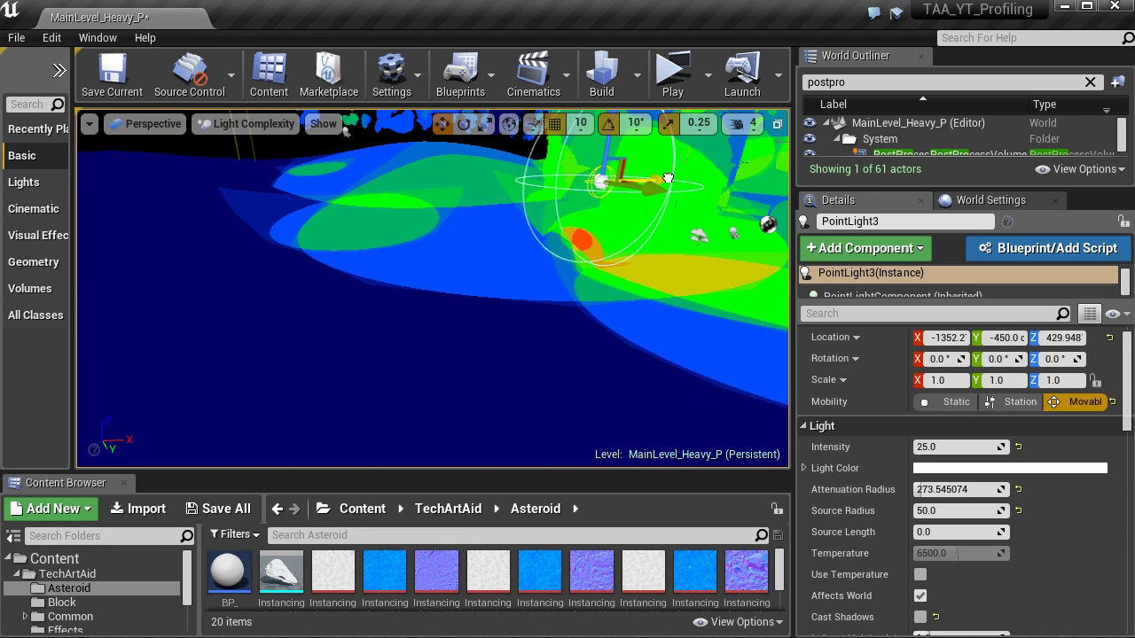
{"action": "left_click_drag", "start_coordinate": [668, 178], "coordinate": [270, 183]}
{"action": "left_click_drag", "start_coordinate": [194, 174], "coordinate": [194, 239]}
{"action": "key", "text": "f"}
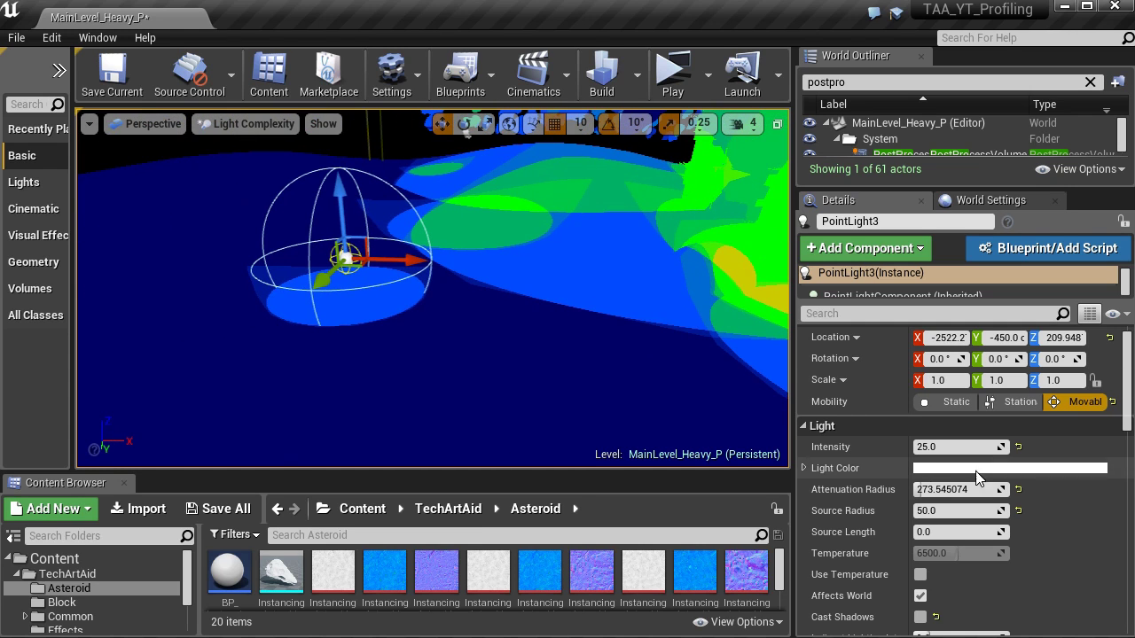
- Reduce PointLight3's attenuation radius to about 178.4 and view its affected area up close in the full-screen viewport
{"action": "mouse_move", "coordinate": [957, 490]}
{"action": "left_mouse_down"}
{"action": "mouse_move", "coordinate": [922, 490]}
{"action": "mouse_move", "coordinate": [938, 489]}
{"action": "left_mouse_up"}
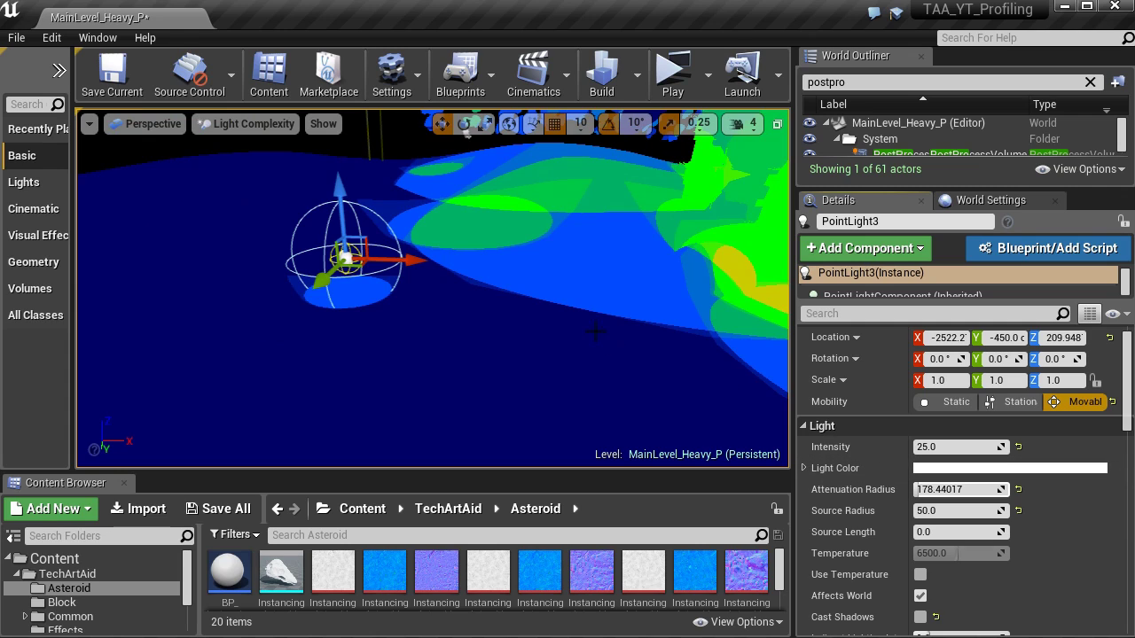
{"action": "left_click_drag", "start_coordinate": [595, 331], "coordinate": [588, 329]}
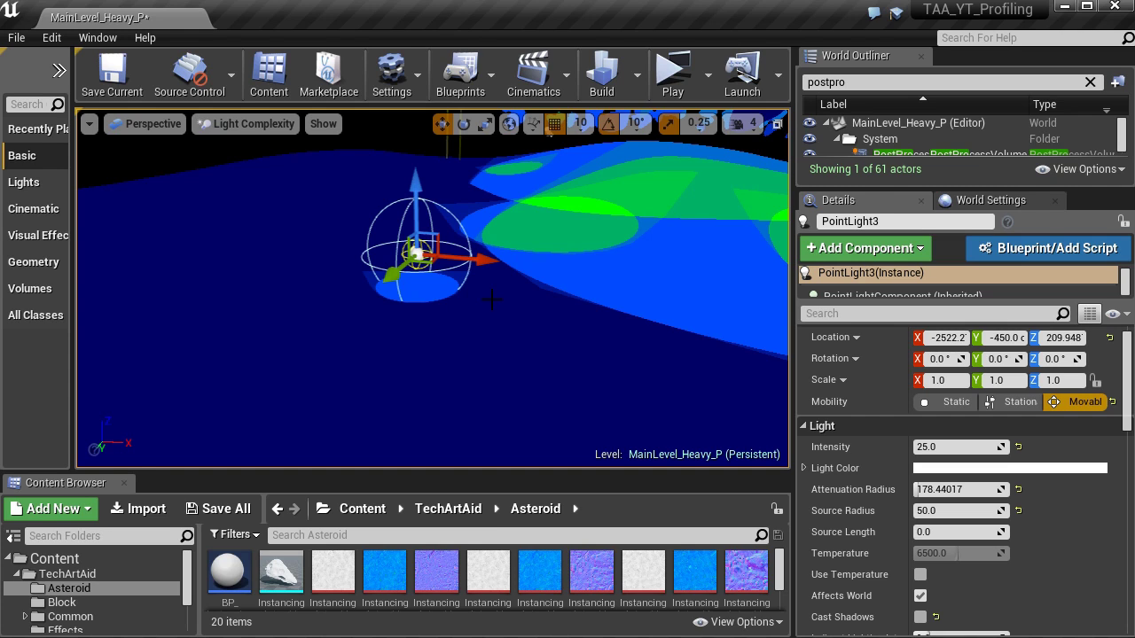
{"action": "scroll", "coordinate": [492, 300], "scroll_direction": "up", "scroll_amount": 3}
{"action": "key", "text": "F11"}
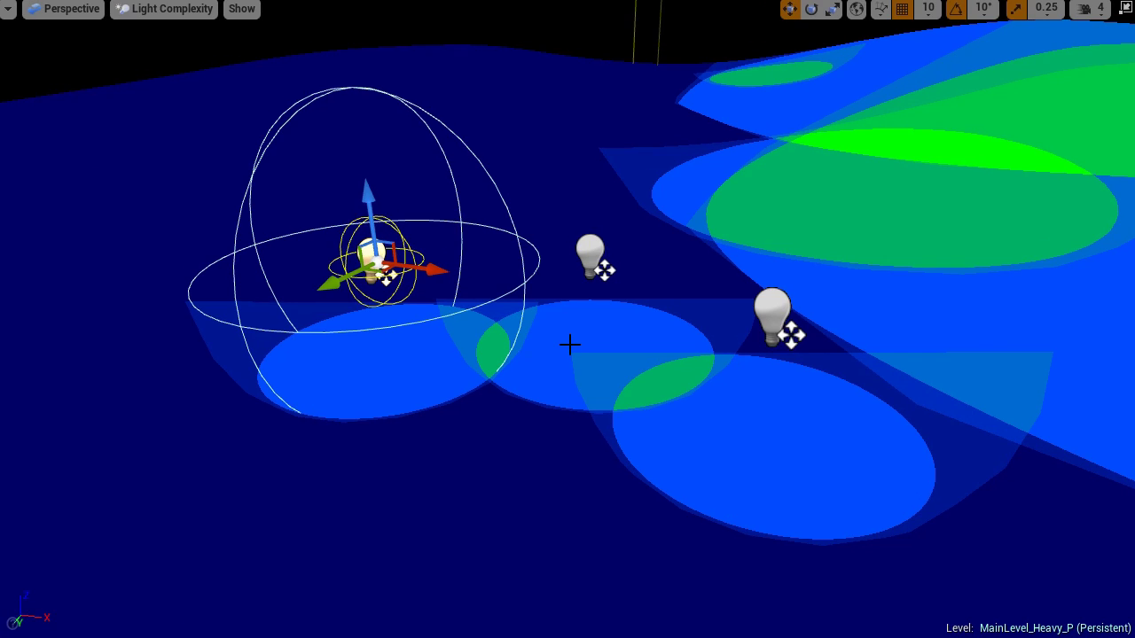
- Restore the editor layout, expand PointLight3's advanced light settings and enable Use Inverse Squared Falloff
{"action": "key", "text": "F11"}
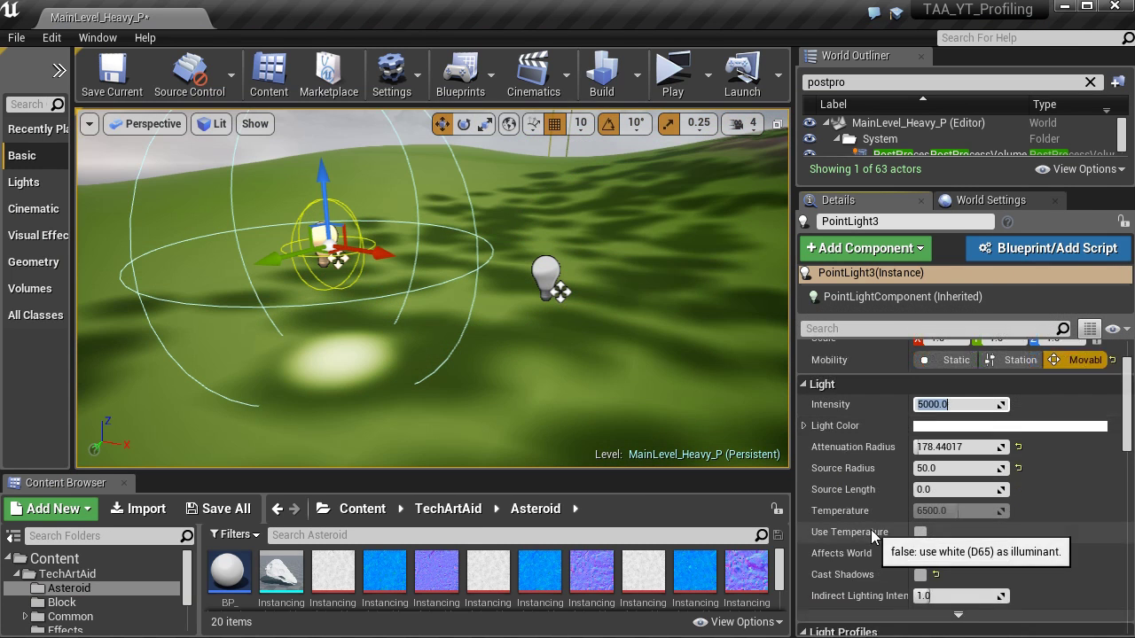
{"action": "scroll", "coordinate": [922, 545], "scroll_direction": "down", "scroll_amount": 2}
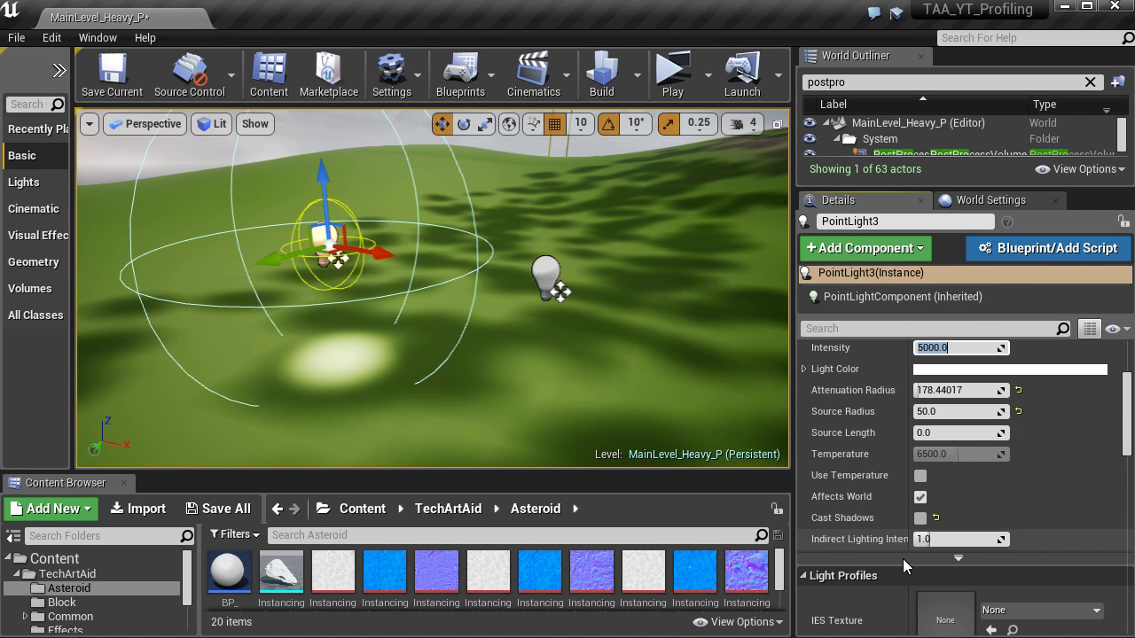
{"action": "left_click", "coordinate": [960, 564]}
{"action": "scroll", "coordinate": [1020, 547], "scroll_direction": "down", "scroll_amount": 3}
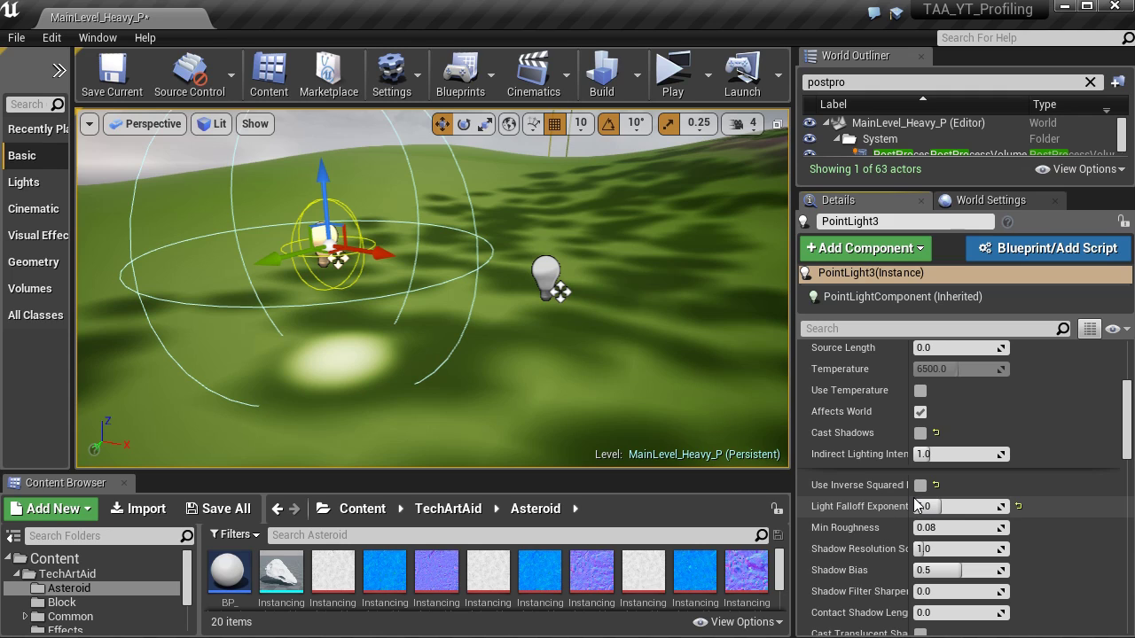
{"action": "left_click_drag", "start_coordinate": [913, 502], "coordinate": [942, 493]}
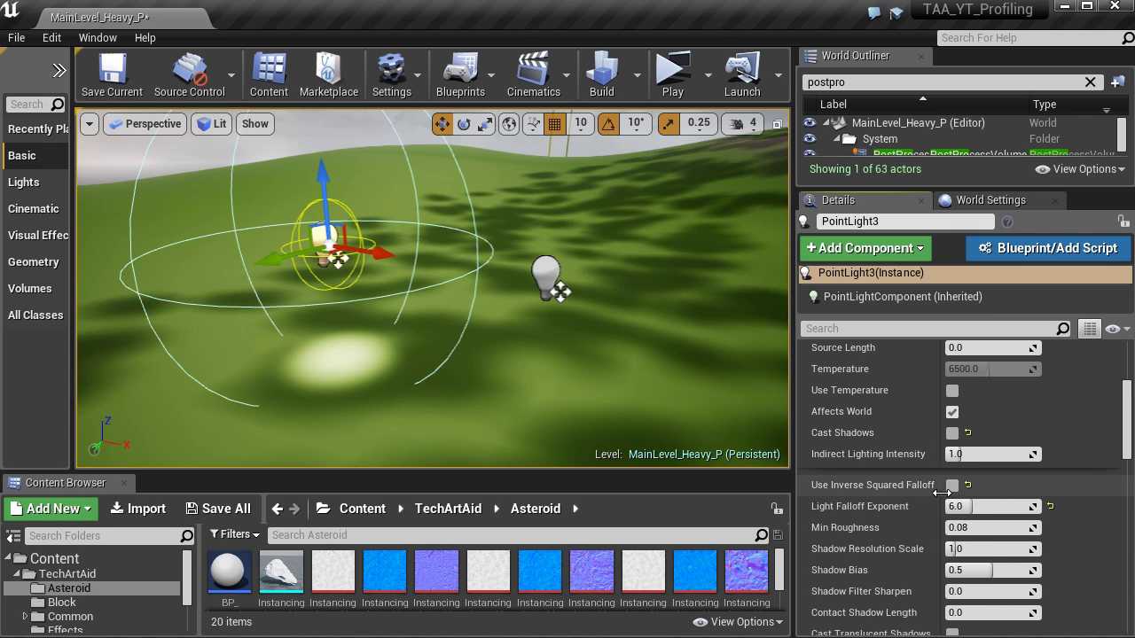
{"action": "left_click", "coordinate": [952, 485]}
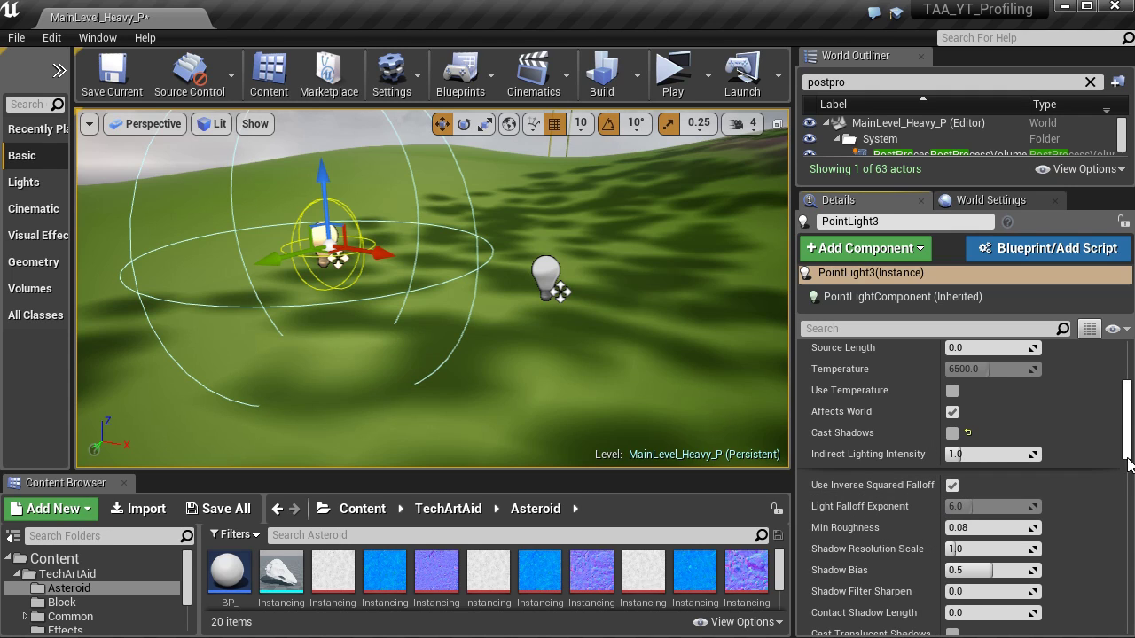
- Increase PointLight3's attenuation radius to about 437
{"action": "scroll", "coordinate": [1128, 453], "scroll_direction": "up", "scroll_amount": 3}
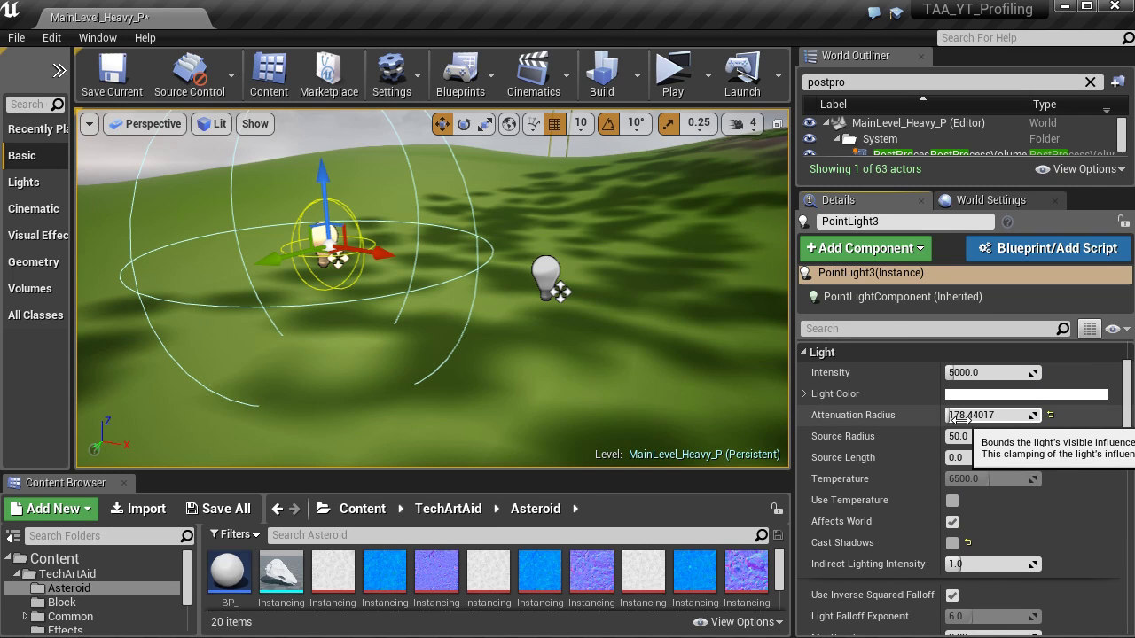
{"action": "left_click_drag", "start_coordinate": [984, 414], "coordinate": [1028, 415]}
{"action": "left_click_drag", "start_coordinate": [949, 415], "coordinate": [993, 415]}
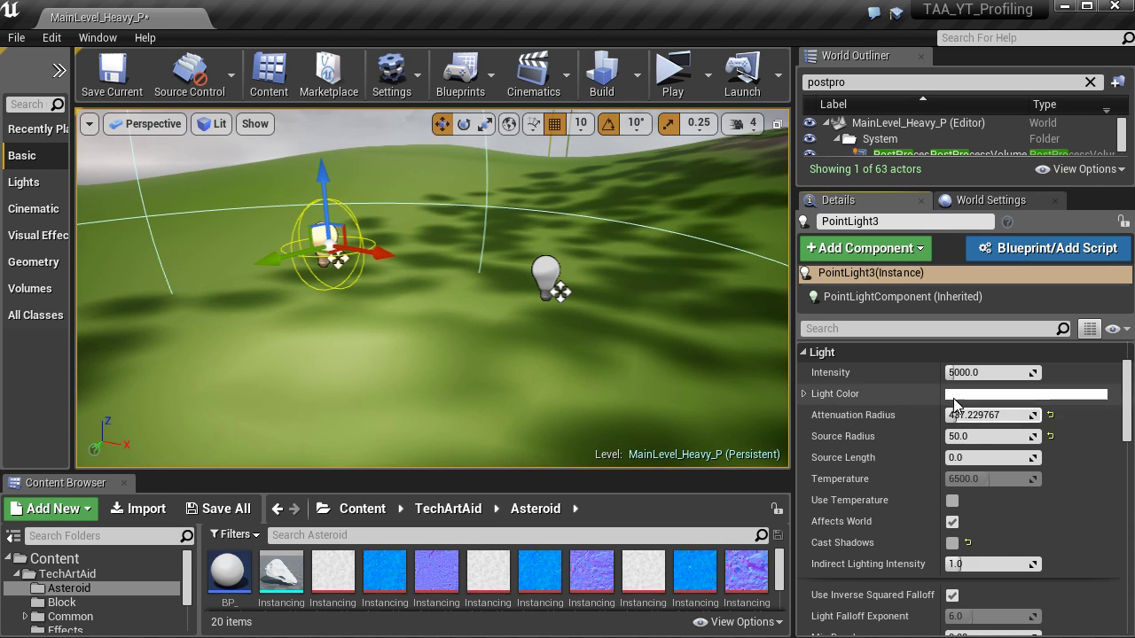
- Raise PointLight3's intensity to about 21381 and view its lit ground area
{"action": "left_click_drag", "start_coordinate": [950, 372], "coordinate": [980, 373]}
{"action": "scroll", "coordinate": [535, 358], "scroll_direction": "down", "scroll_amount": 2}
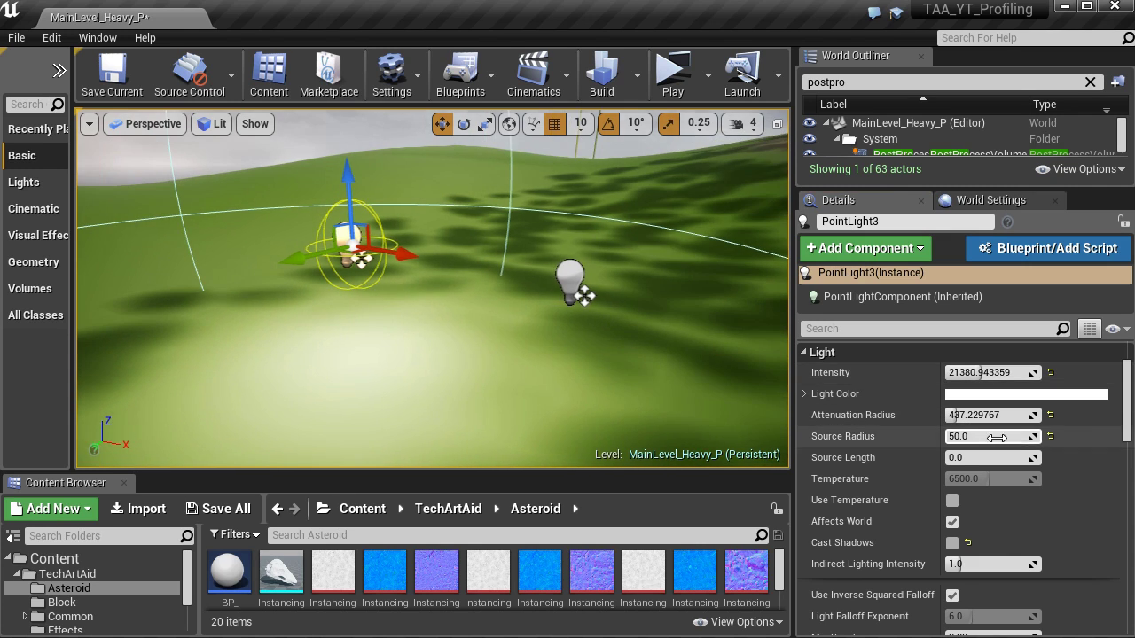
{"action": "left_click_drag", "start_coordinate": [364, 213], "coordinate": [332, 177]}
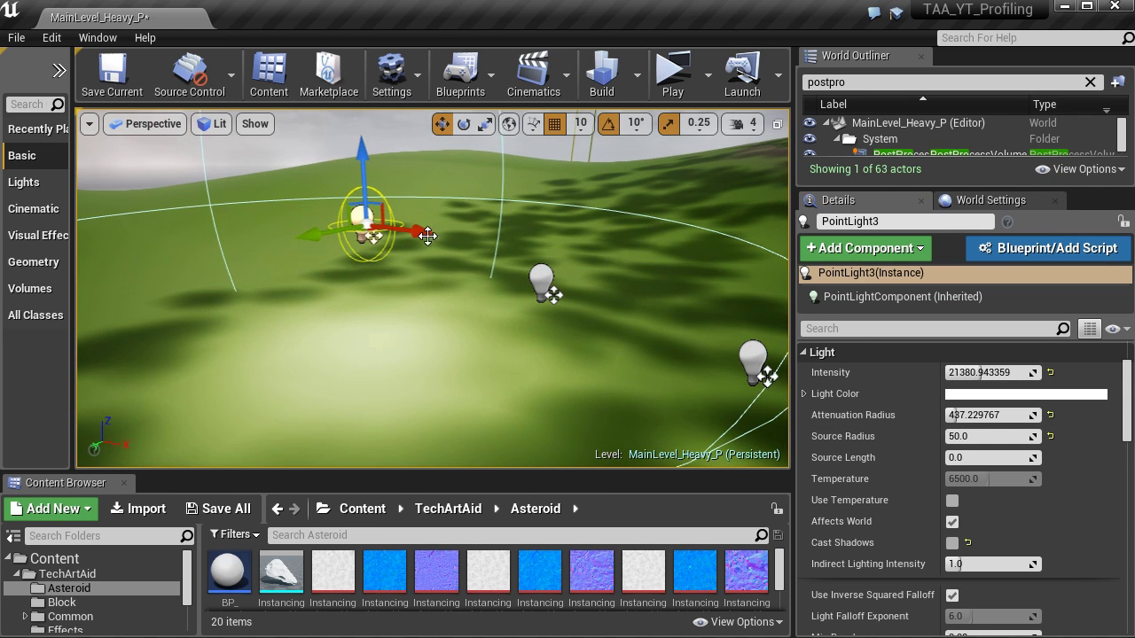
{"action": "right_click_drag", "start_coordinate": [333, 177], "coordinate": [266, 204]}
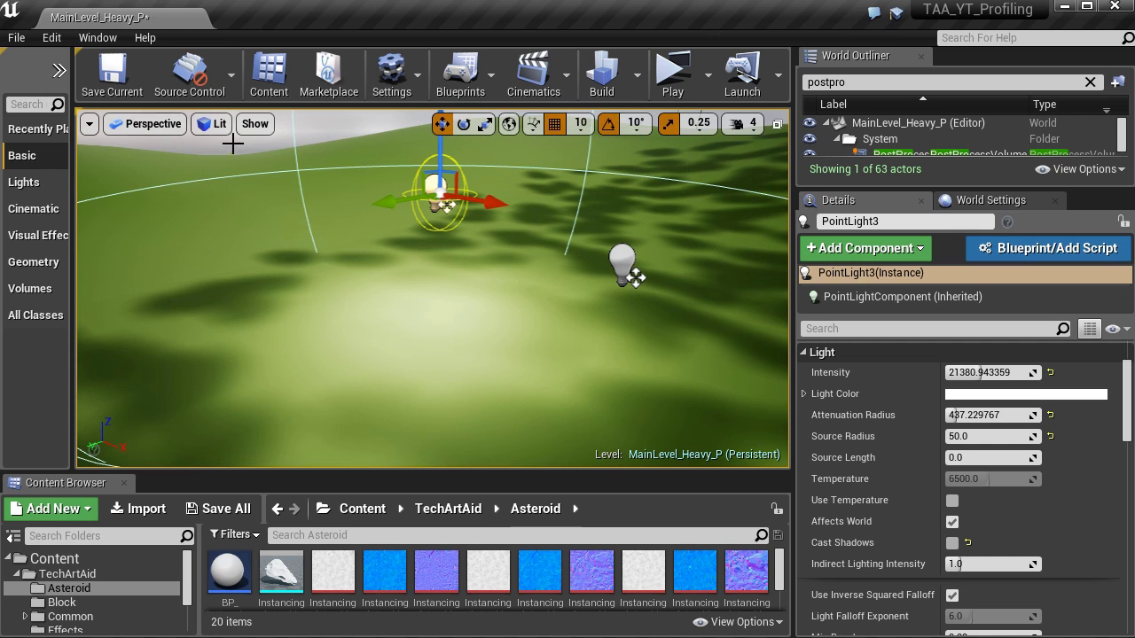
- Examine PointLight3's affected area in the Light Complexity view mode, and return the viewport to Lit
{"action": "left_click", "coordinate": [213, 124]}
{"action": "mouse_move", "coordinate": [307, 280]}
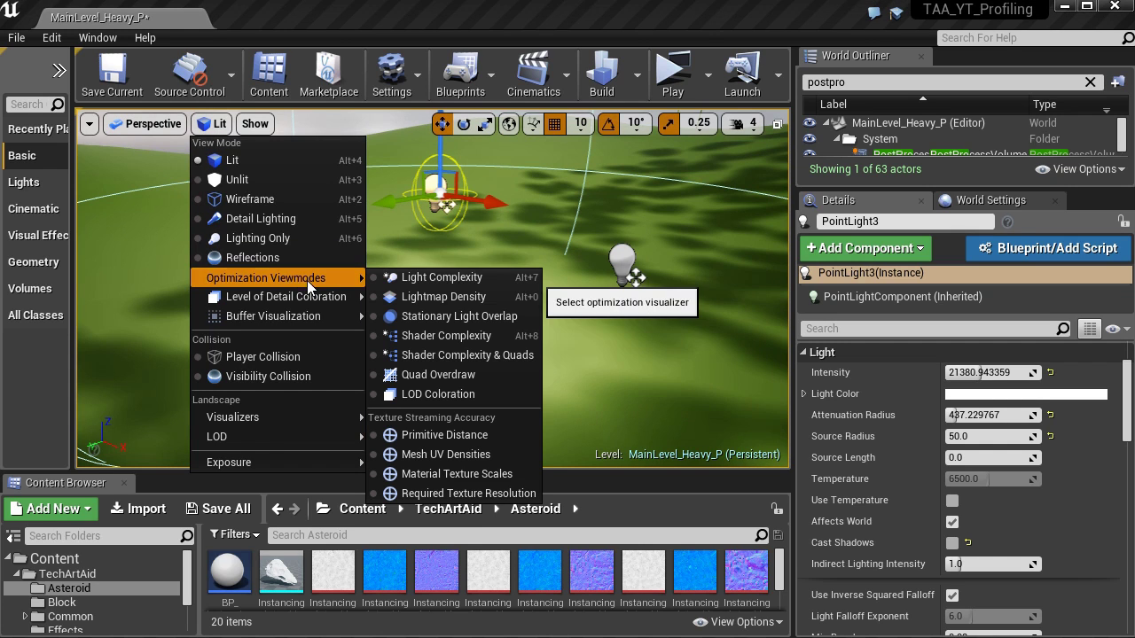
{"action": "left_click", "coordinate": [506, 278]}
{"action": "right_click_drag", "start_coordinate": [493, 277], "coordinate": [240, 142]}
{"action": "left_click", "coordinate": [241, 124]}
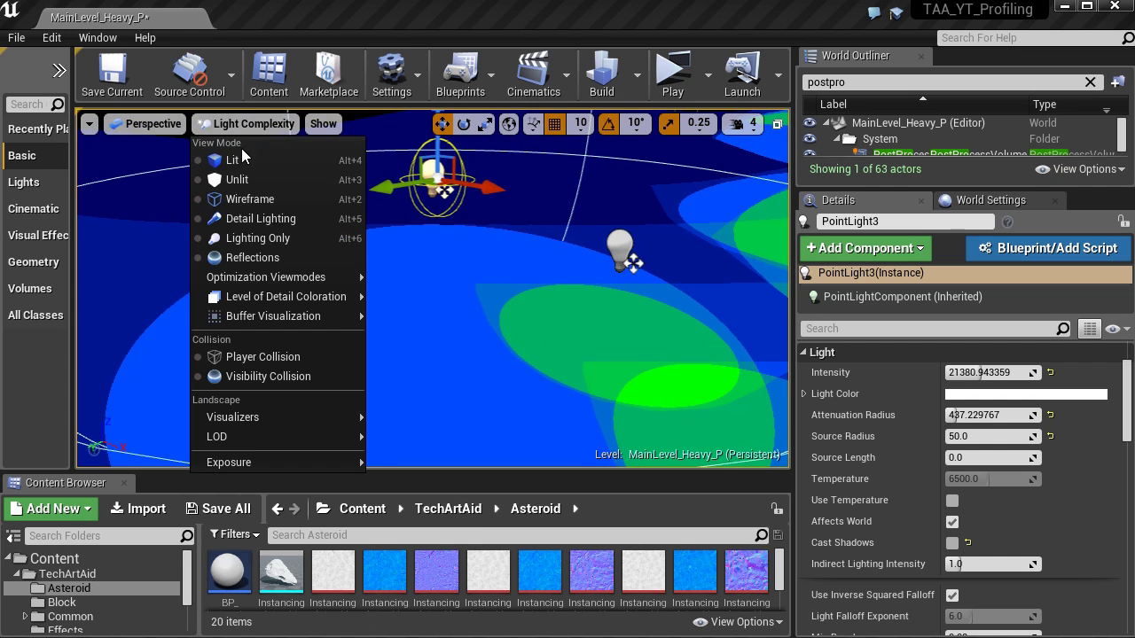
{"action": "left_click", "coordinate": [215, 157]}
{"action": "right_click_drag", "start_coordinate": [342, 233], "coordinate": [426, 271]}
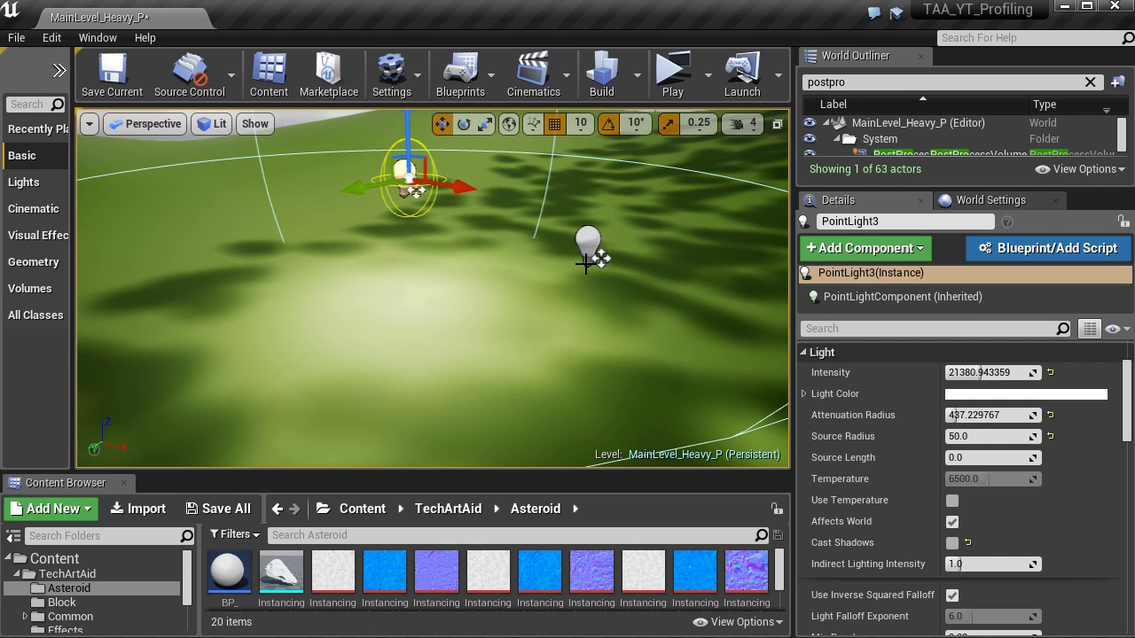
- Disable Use Inverse Squared Falloff on PointLight3 and set its Light Falloff Exponent to 8
{"action": "mouse_move", "coordinate": [985, 372]}
{"action": "left_mouse_down"}
{"action": "mouse_move", "coordinate": [1064, 372]}
{"action": "mouse_move", "coordinate": [985, 372]}
{"action": "left_mouse_up"}
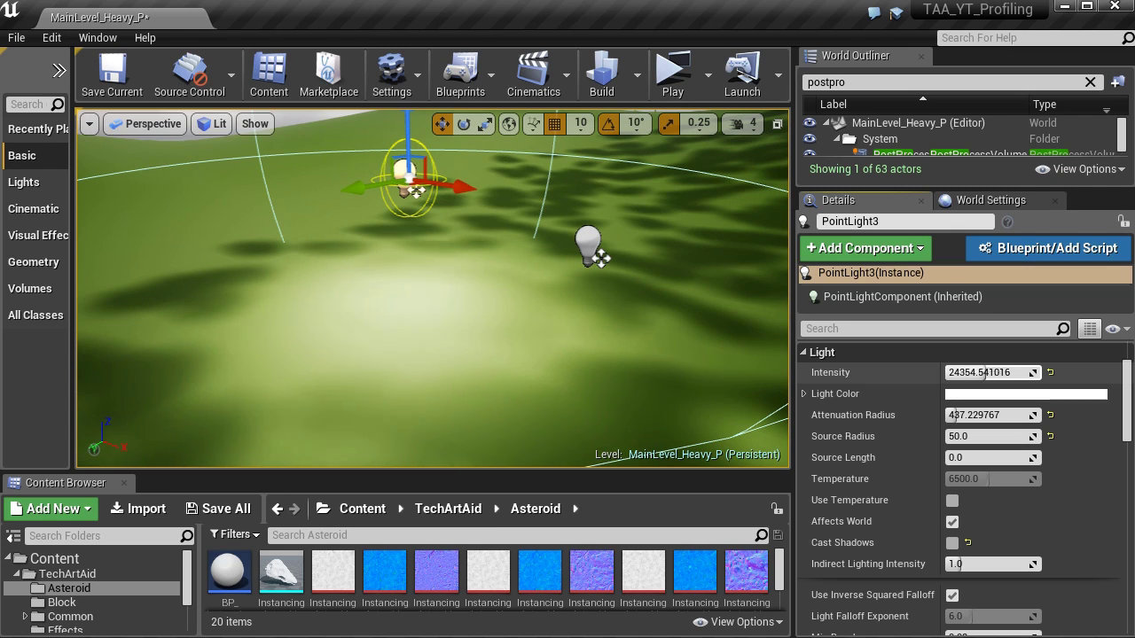
{"action": "scroll", "coordinate": [994, 507], "scroll_direction": "down", "scroll_amount": 1}
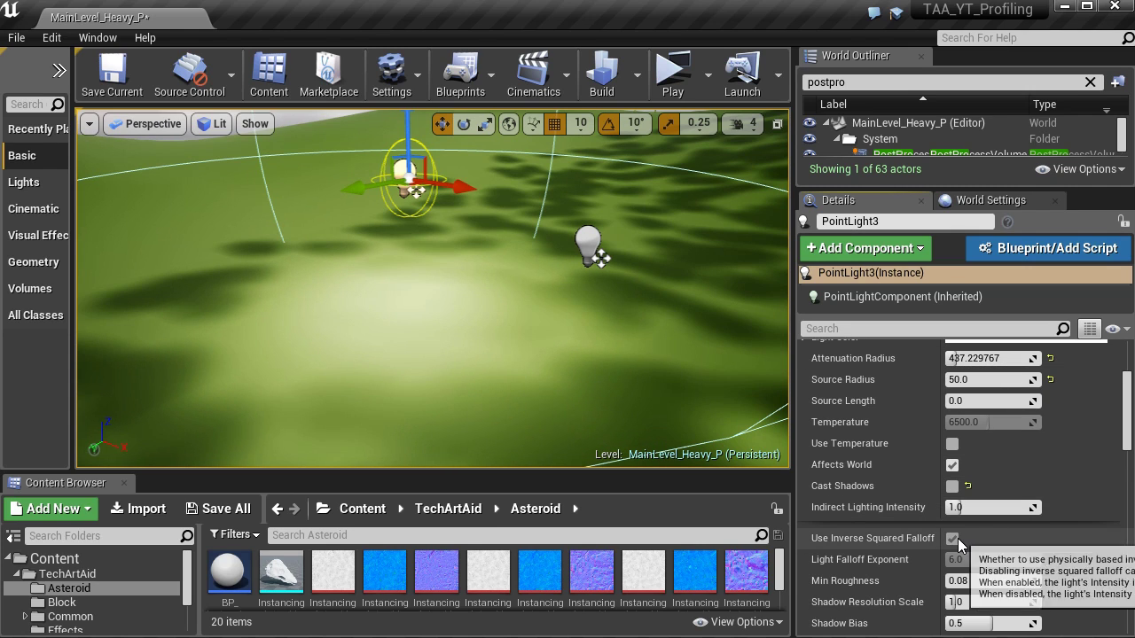
{"action": "scroll", "coordinate": [964, 532], "scroll_direction": "down", "scroll_amount": 2}
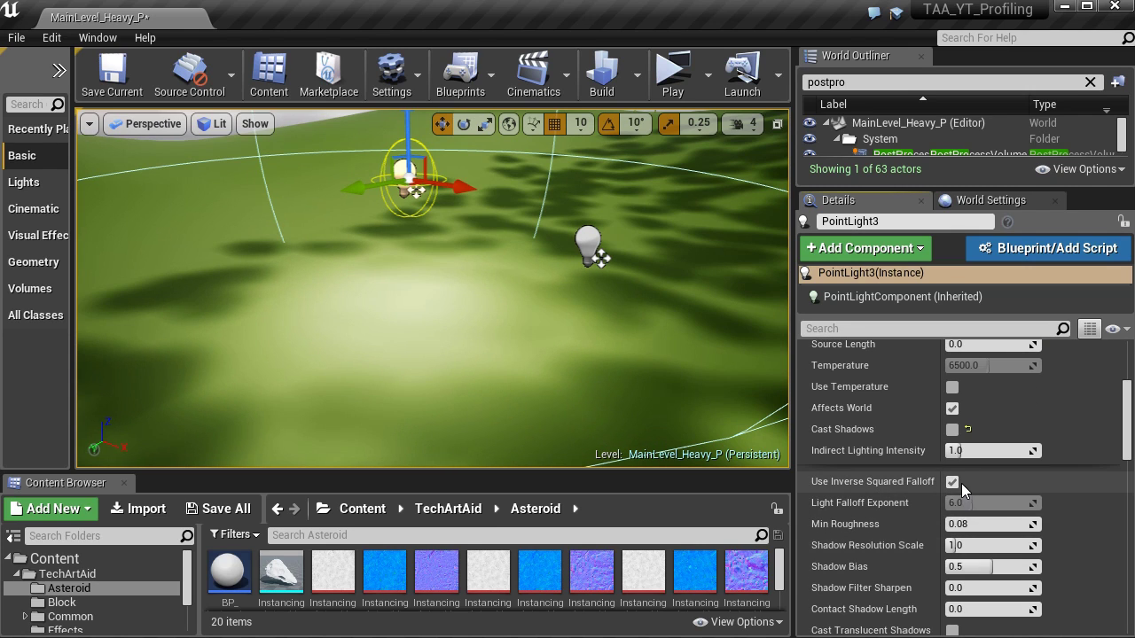
{"action": "left_click", "coordinate": [952, 482]}
{"action": "left_click", "coordinate": [979, 503]}
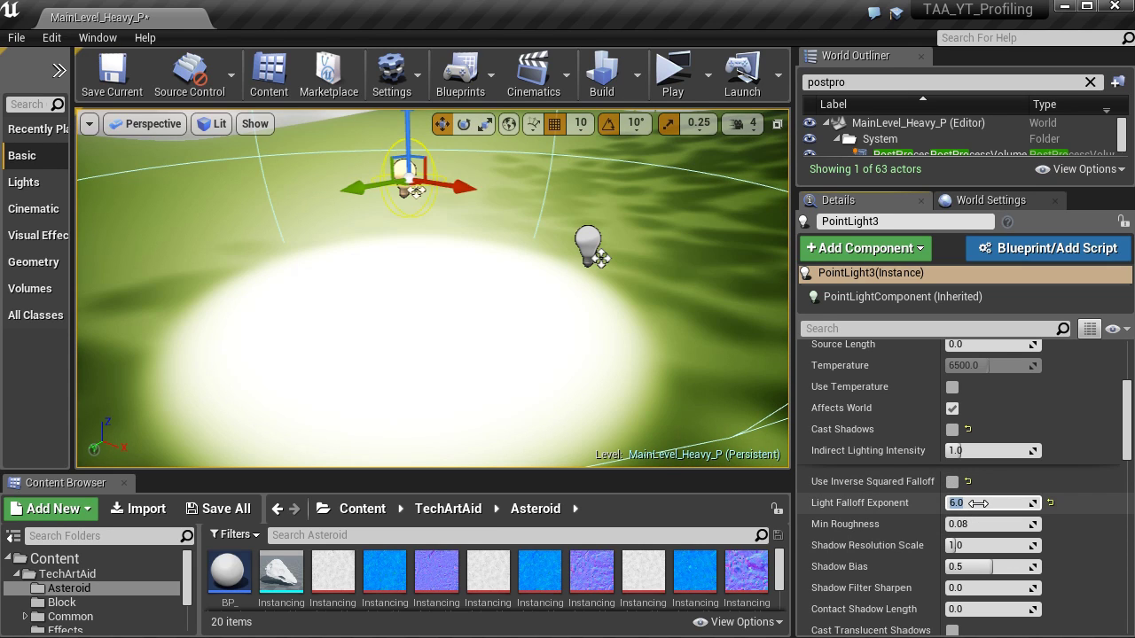
{"action": "type", "text": "8"}
{"action": "key", "text": "Return"}
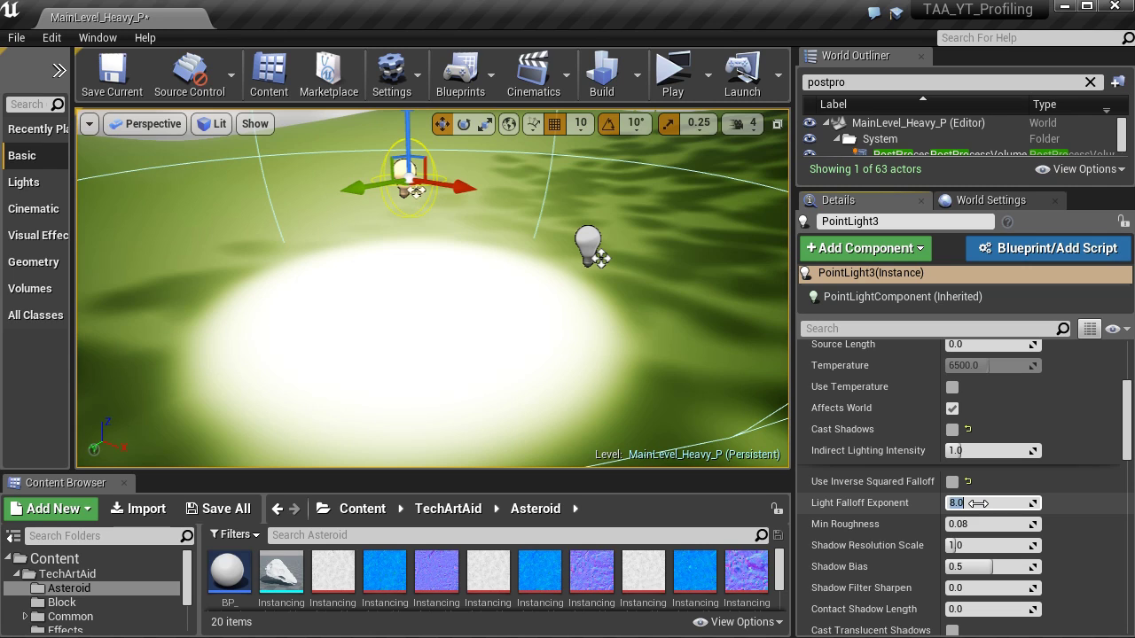
- Set PointLight3's intensity to 200 and tint its light color pale pink
{"action": "scroll", "coordinate": [978, 496], "scroll_direction": "up", "scroll_amount": 4}
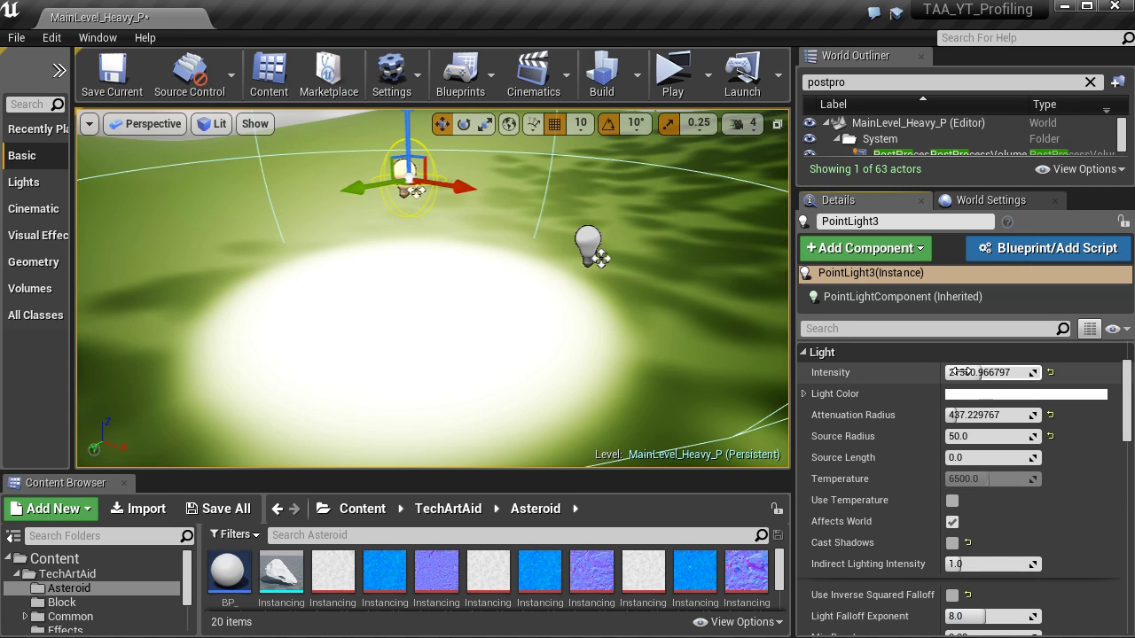
{"action": "left_click", "coordinate": [962, 372]}
{"action": "type", "text": "200"}
{"action": "key", "text": "Return"}
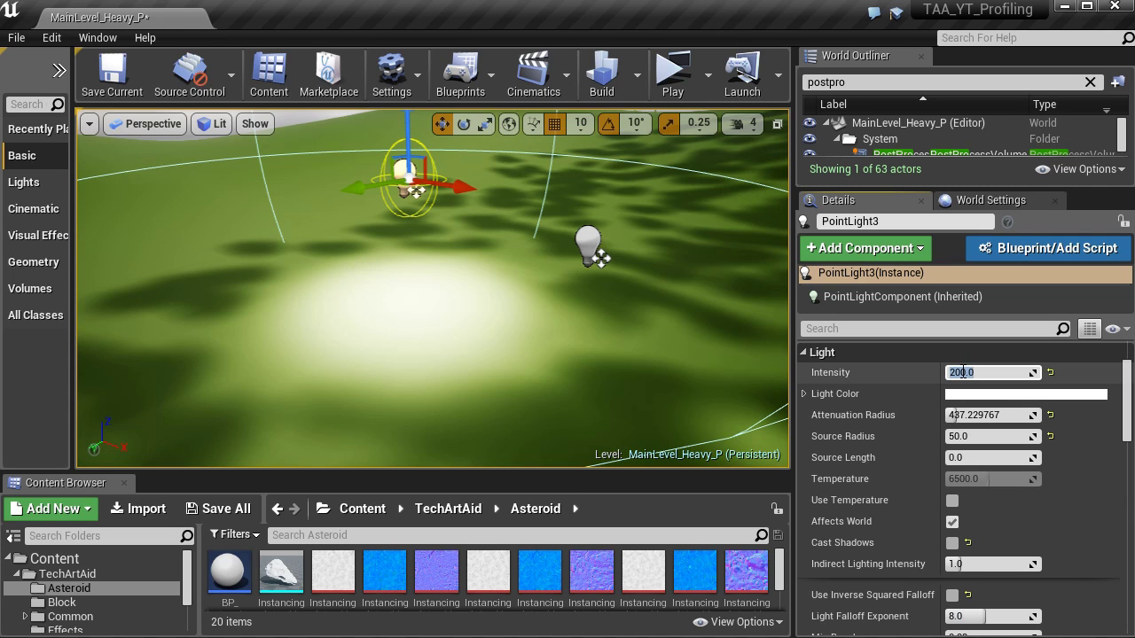
{"action": "left_click", "coordinate": [997, 395]}
{"action": "left_click", "coordinate": [1133, 472]}
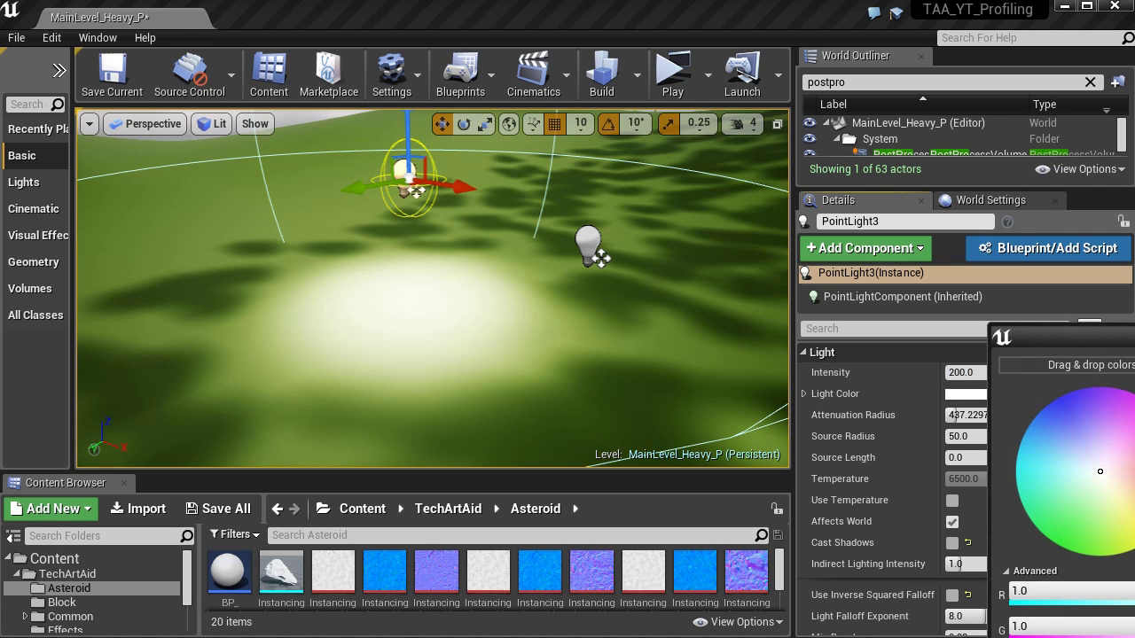
{"action": "left_click", "coordinate": [1062, 390]}
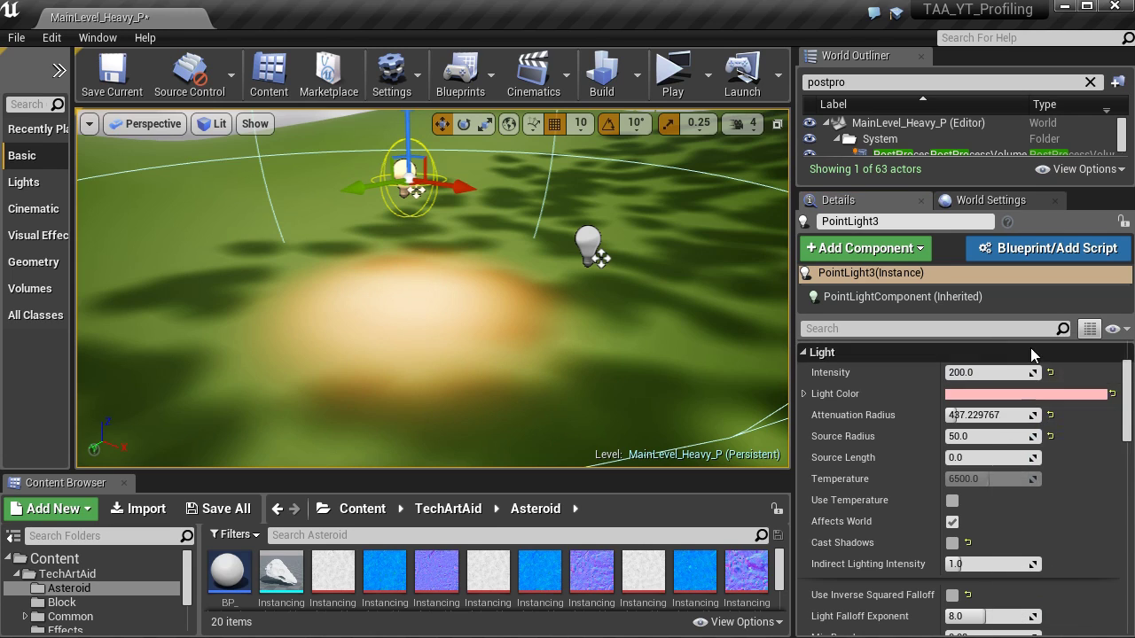
- Try a Light Falloff Exponent of 4 on PointLight3, and lower it further to 2
{"action": "scroll", "coordinate": [1062, 390], "scroll_direction": "down", "scroll_amount": 2}
{"action": "left_click", "coordinate": [984, 531]}
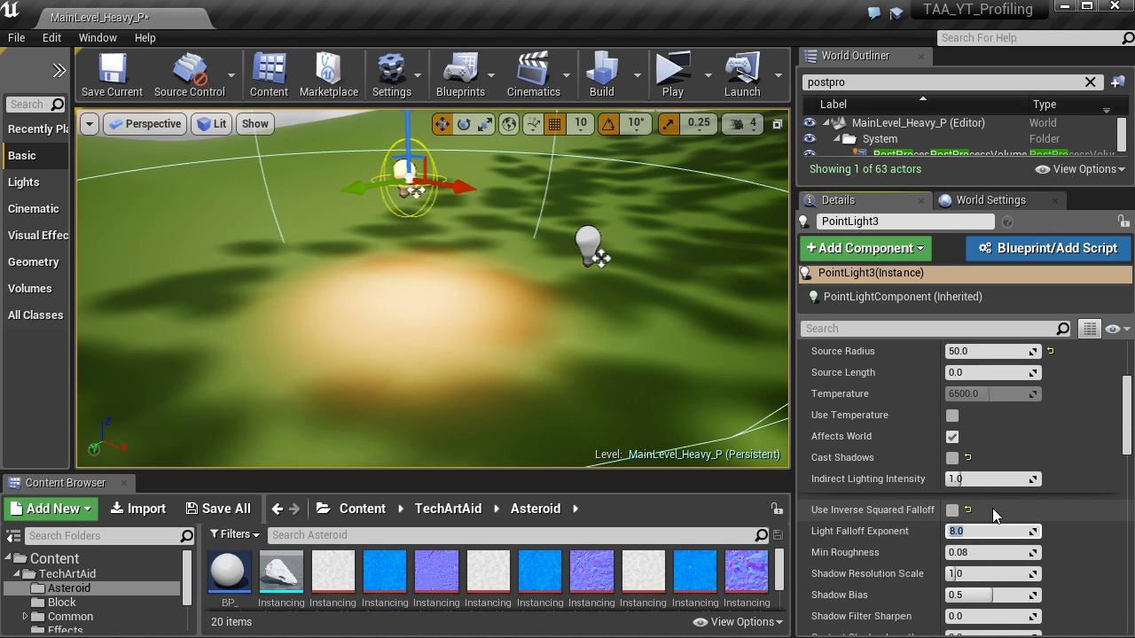
{"action": "type", "text": "4"}
{"action": "key", "text": "Return"}
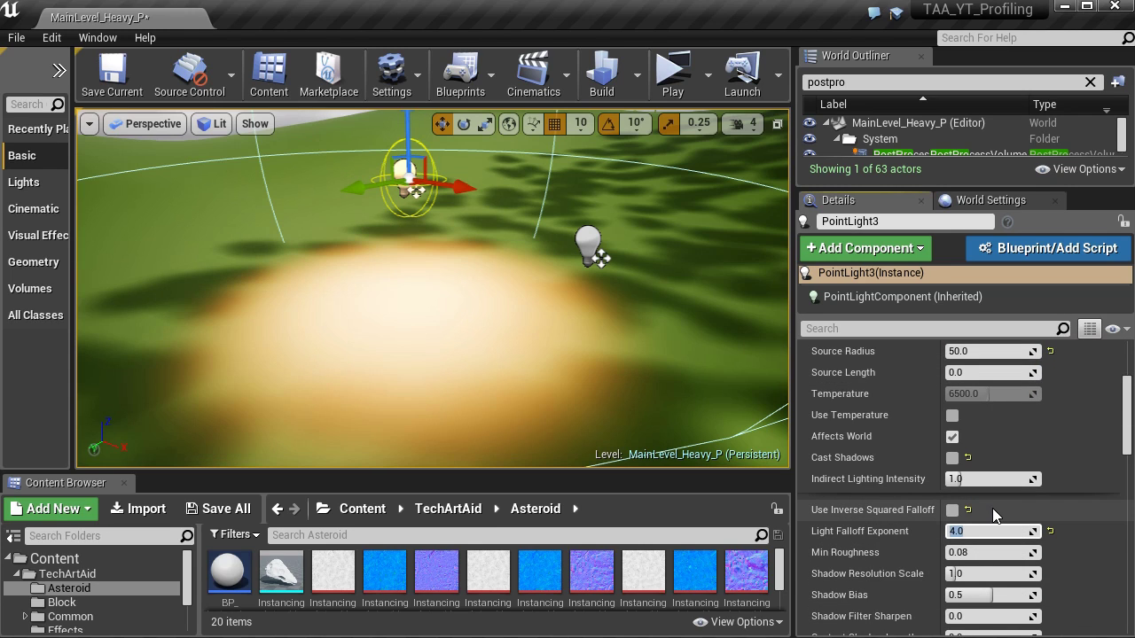
{"action": "type", "text": "2"}
{"action": "key", "text": "Return"}
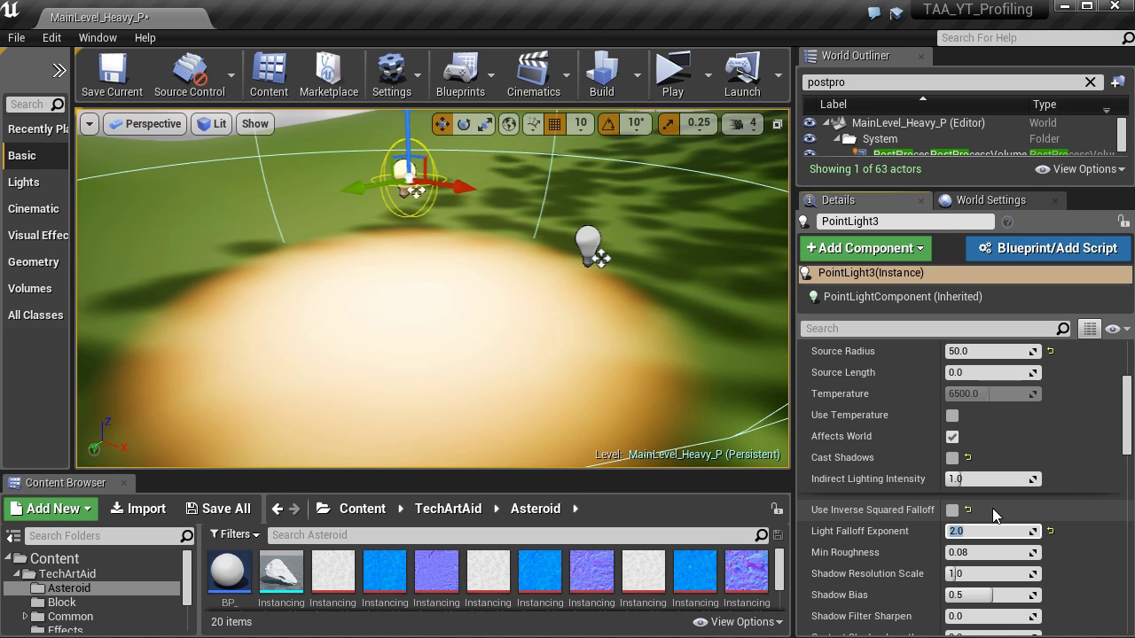
- Try an attenuation radius of 200 on PointLight3, and settle on 300
{"action": "scroll", "coordinate": [928, 442], "scroll_direction": "up", "scroll_amount": 3}
{"action": "scroll", "coordinate": [929, 443], "scroll_direction": "up", "scroll_amount": 2}
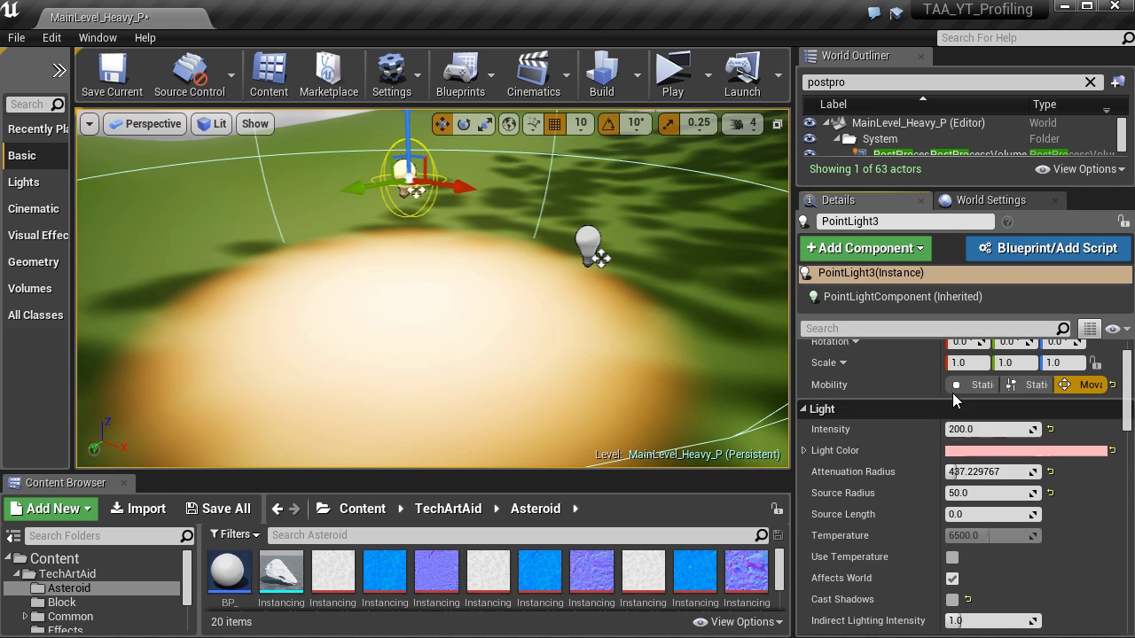
{"action": "left_click", "coordinate": [971, 473]}
{"action": "type", "text": "200"}
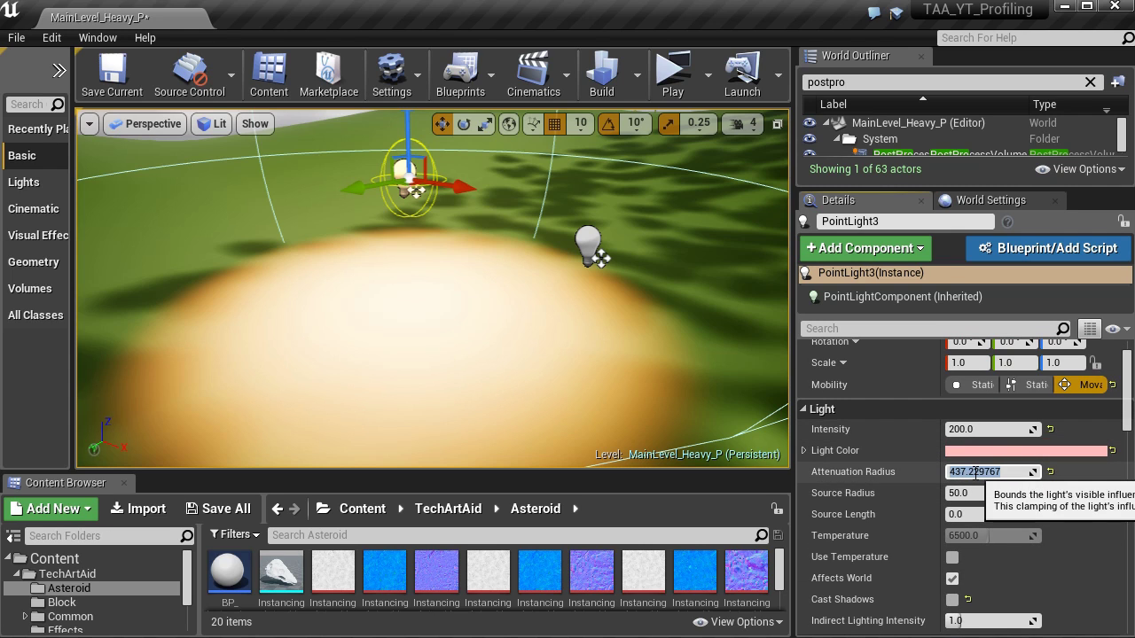
{"action": "key", "text": "Return"}
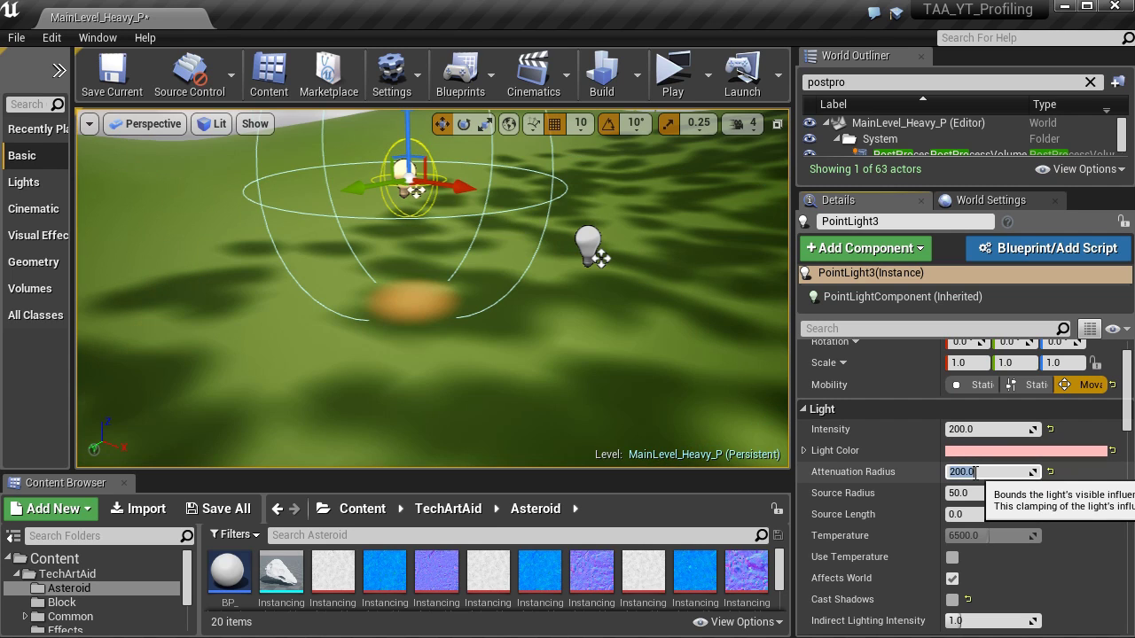
{"action": "type", "text": "300"}
{"action": "key", "text": "Return"}
- Set PointLight3's intensity to 150
{"action": "left_click", "coordinate": [990, 429]}
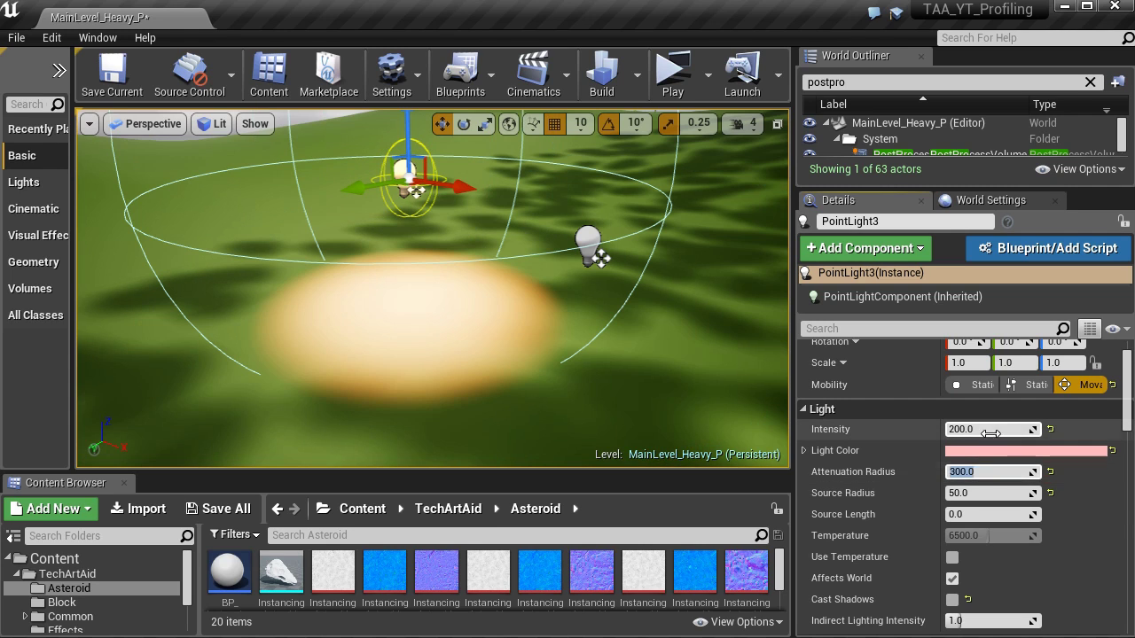
{"action": "type", "text": "150"}
{"action": "key", "text": "Return"}
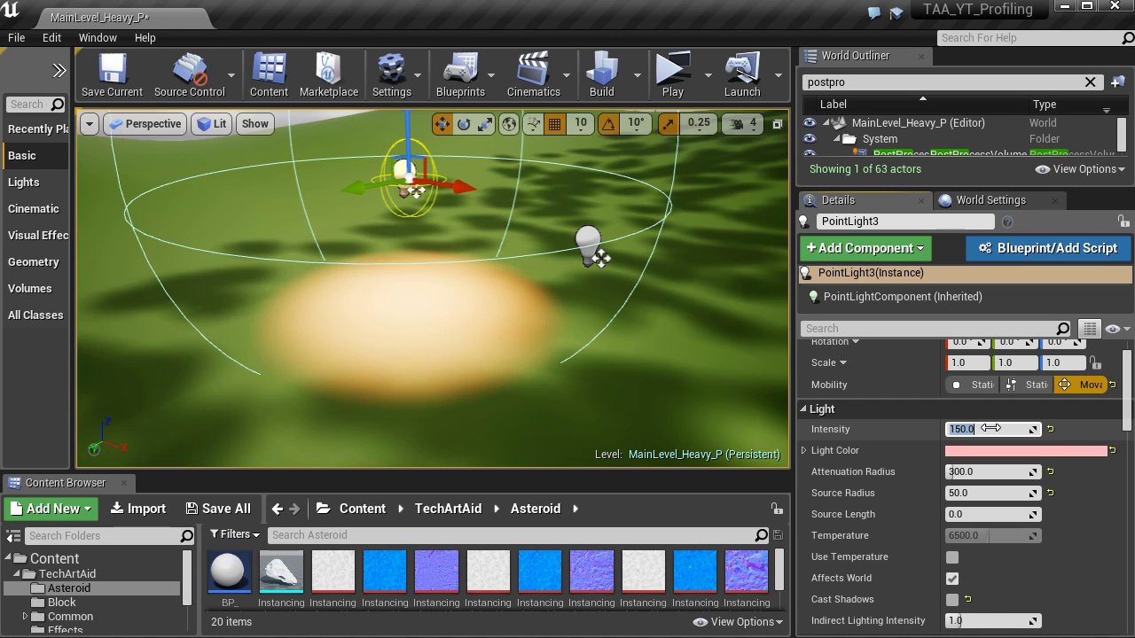
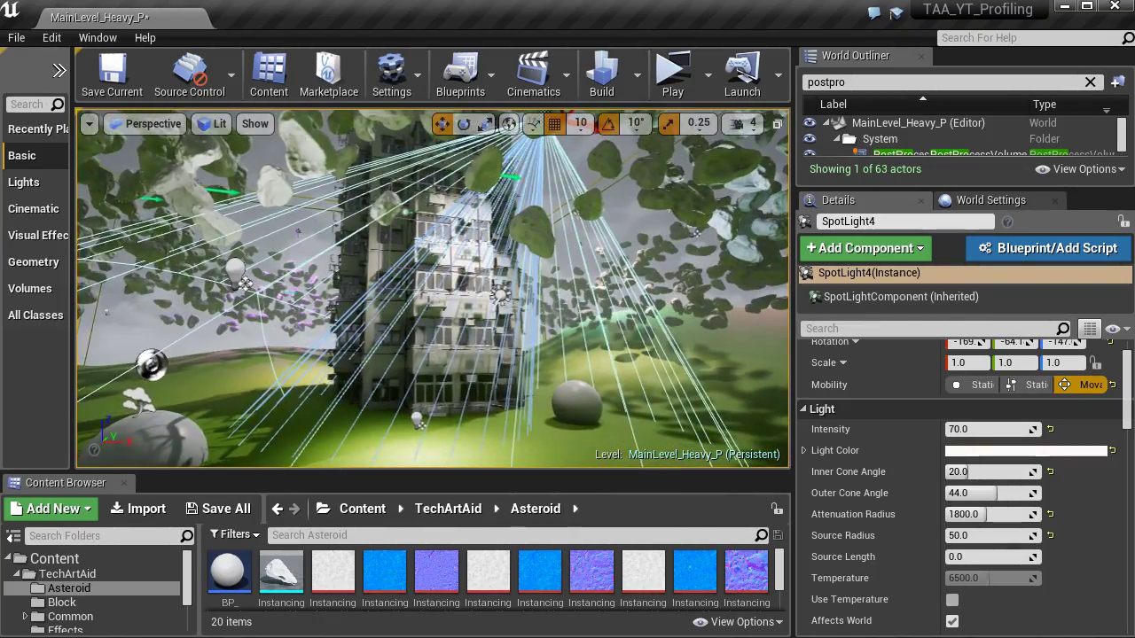
- Set SpotLight4's inner cone angle to about 14.9, outer cone angle to about 22.2, attenuation radius to about 912 and intensity to about 18812
{"action": "left_click_drag", "start_coordinate": [989, 491], "coordinate": [560, 277]}
{"action": "right_click_drag", "start_coordinate": [559, 278], "coordinate": [557, 281]}
{"action": "right_click_drag", "start_coordinate": [548, 176], "coordinate": [548, 176]}
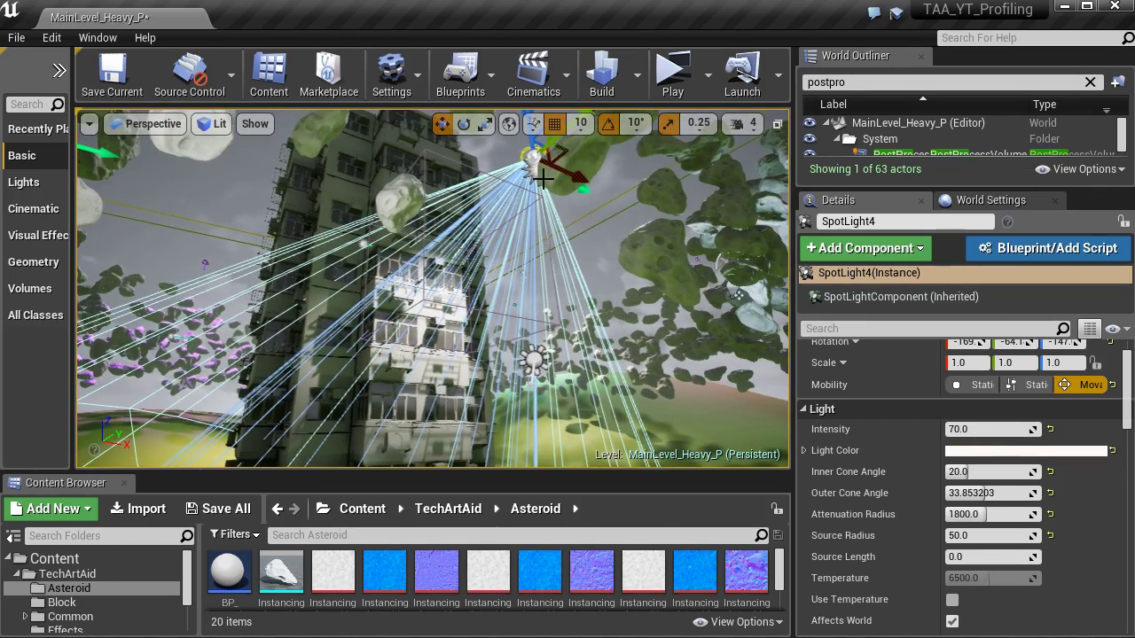
{"action": "right_click_drag", "start_coordinate": [538, 361], "coordinate": [539, 362]}
{"action": "left_click_drag", "start_coordinate": [988, 493], "coordinate": [954, 514]}
{"action": "left_click_drag", "start_coordinate": [975, 429], "coordinate": [1015, 429]}
- Inspect the shadows SpotLight4 casts on the building facade up close, and frame the light again
{"action": "scroll", "coordinate": [521, 331], "scroll_direction": "up", "scroll_amount": 10}
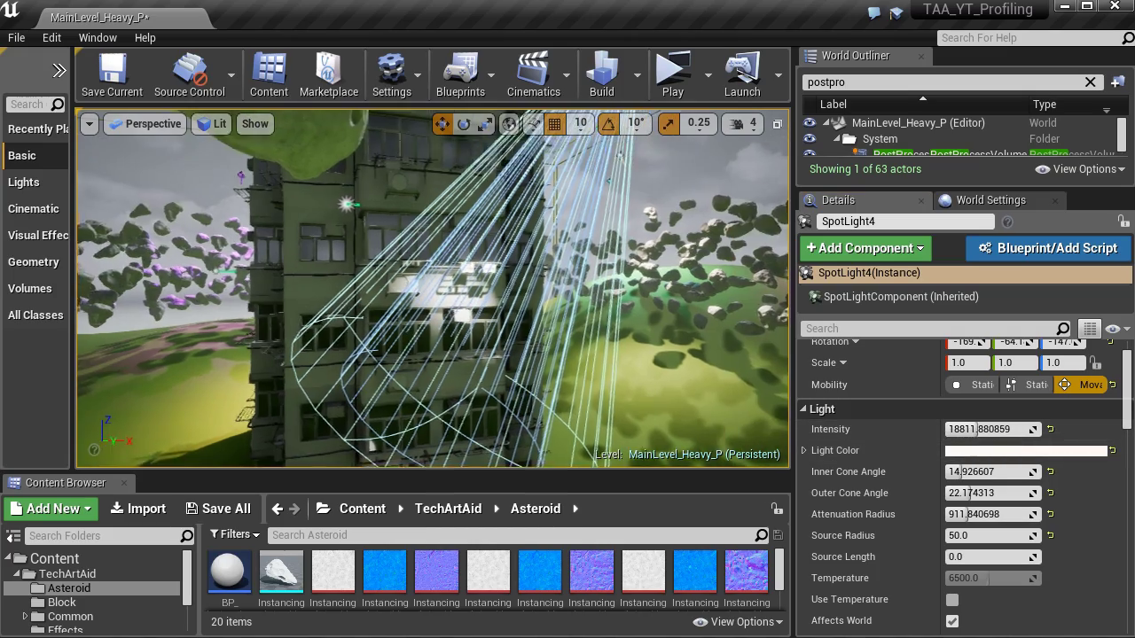
{"action": "scroll", "coordinate": [505, 275], "scroll_direction": "up", "scroll_amount": 6}
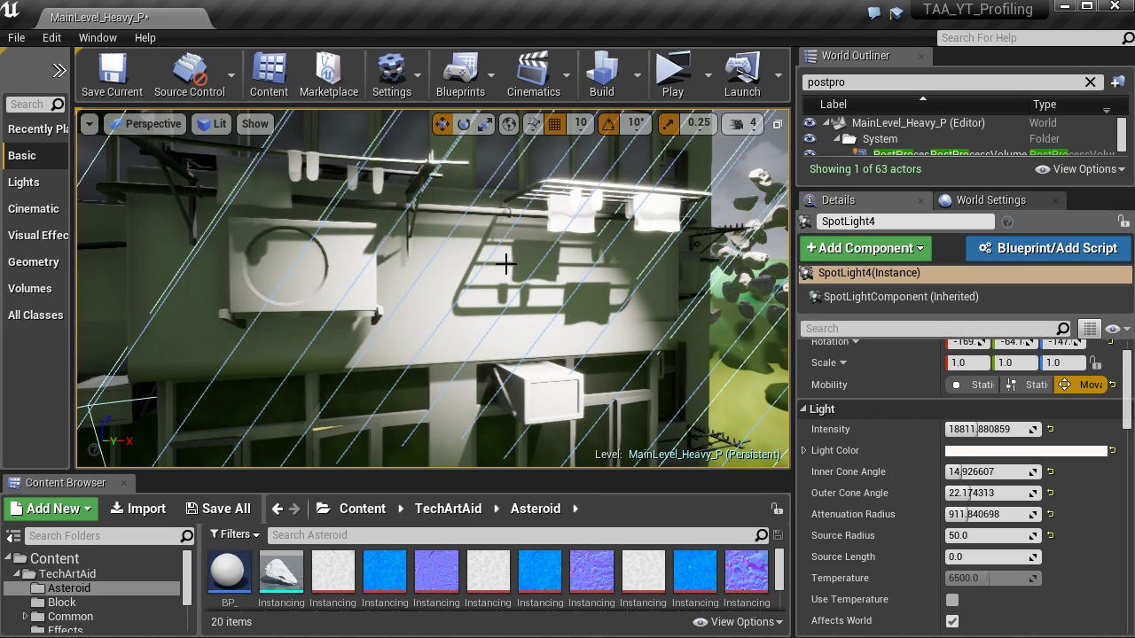
{"action": "right_click_drag", "start_coordinate": [433, 289], "coordinate": [461, 289]}
{"action": "key", "text": "f"}
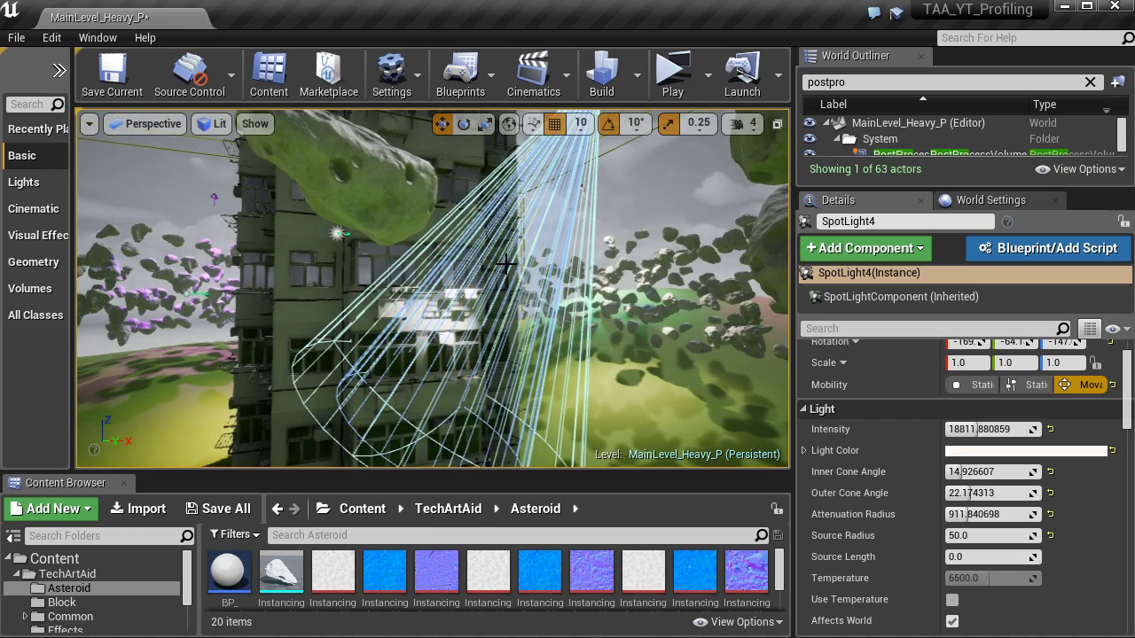
- Turn Cast Dynamic Shadows off and back on for SpotLight4 to compare the facade shadows
{"action": "scroll", "coordinate": [970, 564], "scroll_direction": "down", "scroll_amount": 3}
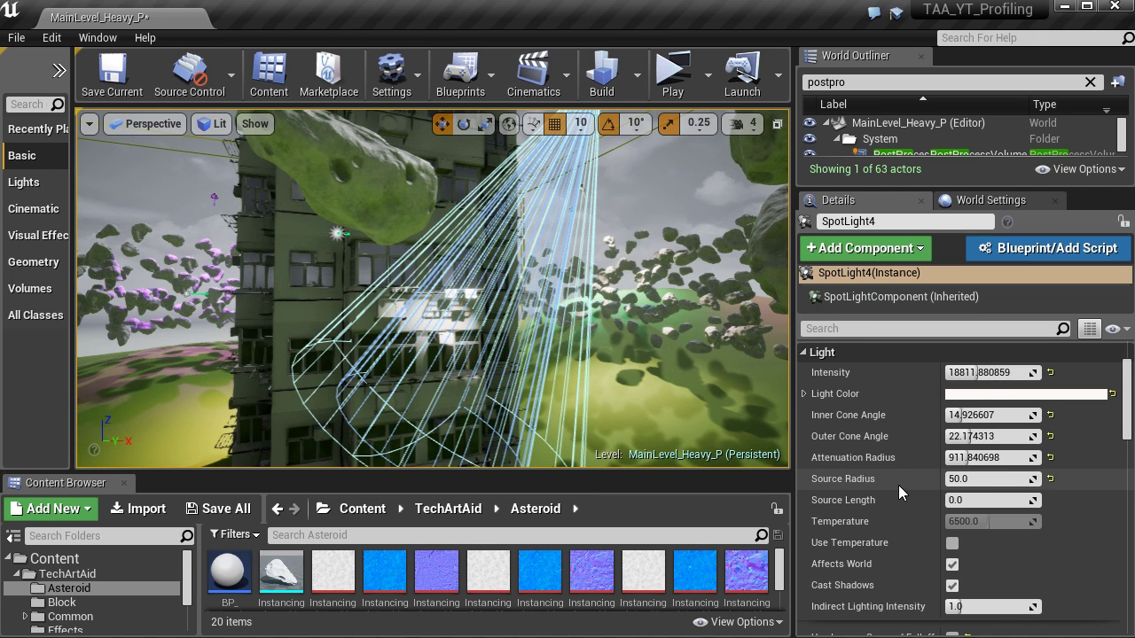
{"action": "scroll", "coordinate": [970, 564], "scroll_direction": "down", "scroll_amount": 8}
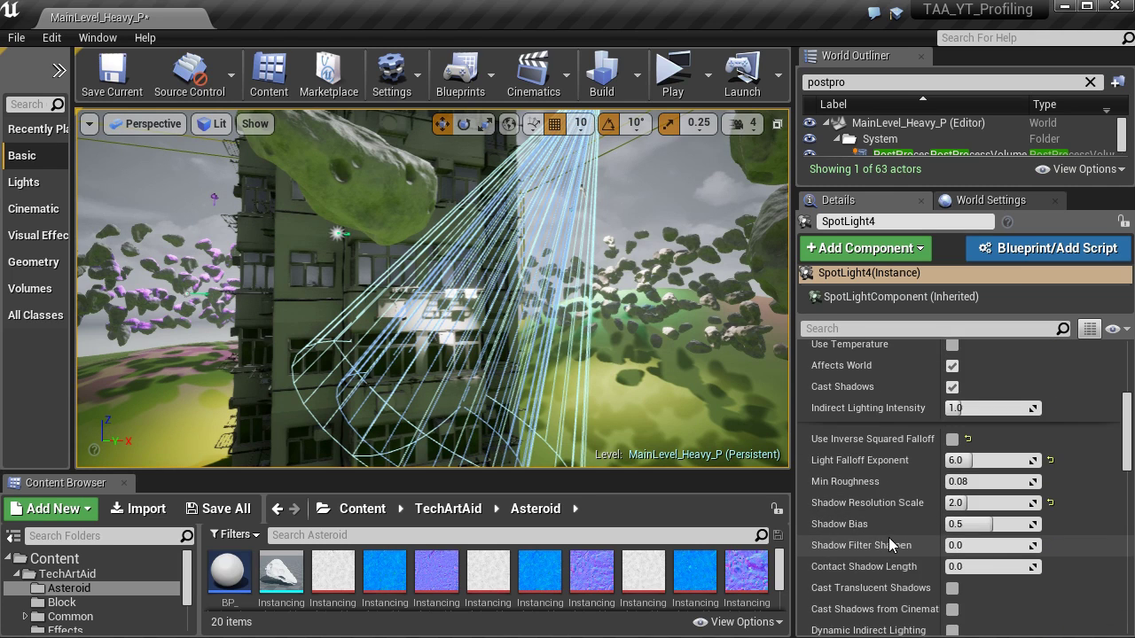
{"action": "scroll", "coordinate": [891, 543], "scroll_direction": "down", "scroll_amount": 2}
{"action": "left_click", "coordinate": [951, 581]}
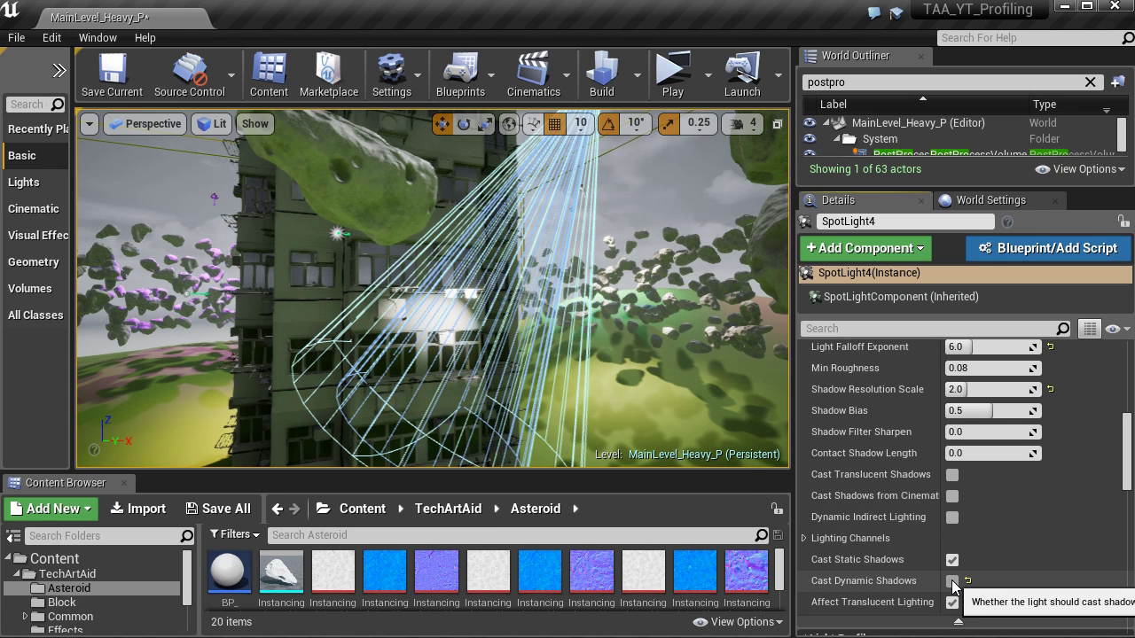
{"action": "left_click", "coordinate": [952, 580]}
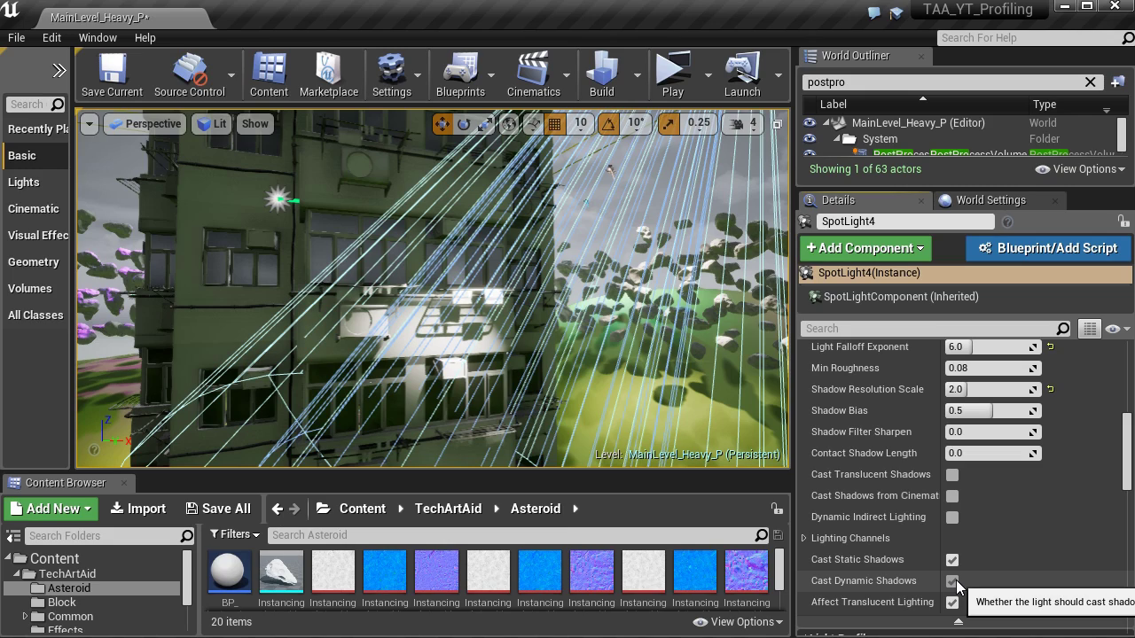
- Disable Cast Dynamic Shadows on SpotLight6, the spot light above the floating asteroids beside the building
{"action": "right_click_drag", "start_coordinate": [603, 281], "coordinate": [602, 281]}
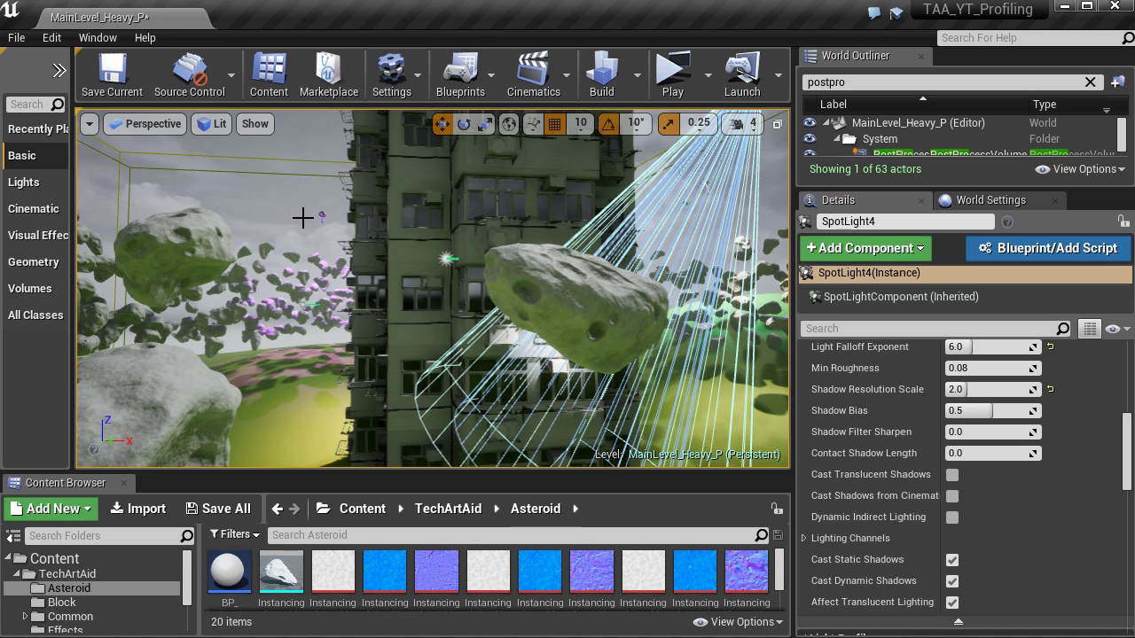
{"action": "left_click", "coordinate": [320, 214]}
{"action": "key", "text": "f"}
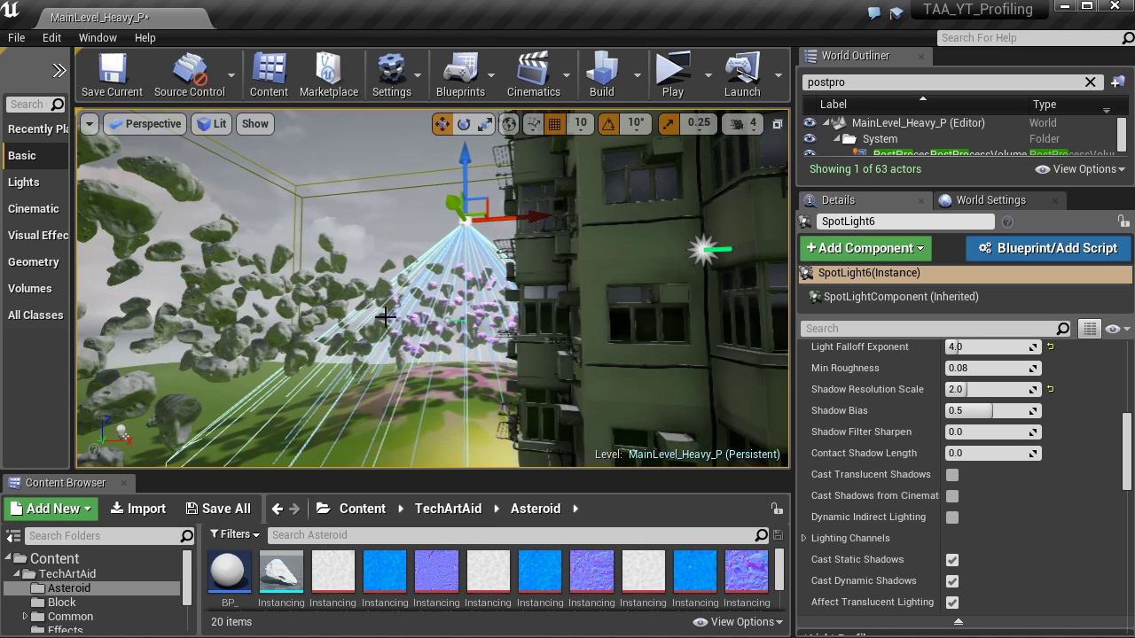
{"action": "left_click", "coordinate": [952, 579]}
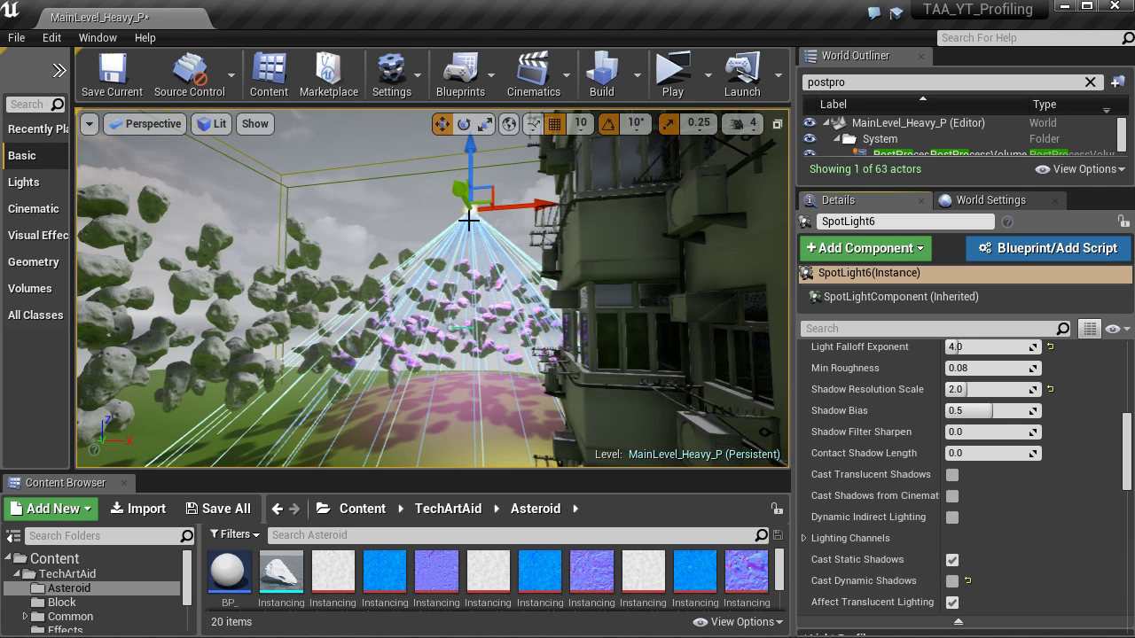
{"action": "scroll", "coordinate": [942, 394], "scroll_direction": "up", "scroll_amount": 6}
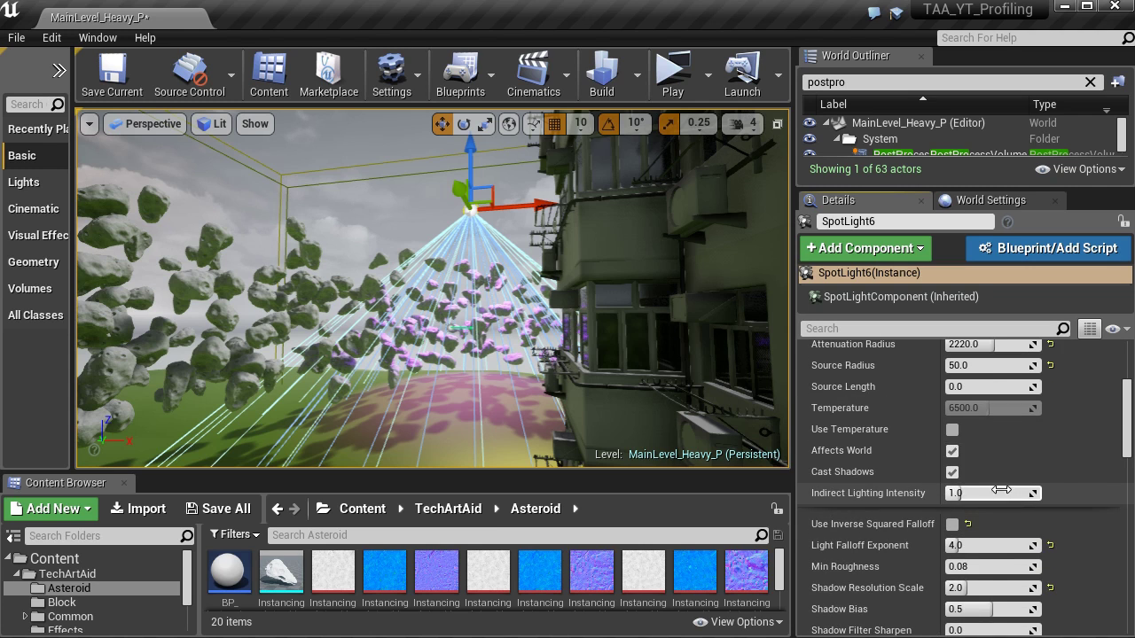
{"action": "left_click_drag", "start_coordinate": [984, 401], "coordinate": [904, 400]}
- Select the white test sphere beside the building and open its material instance MTI_TestSphere for editing
{"action": "left_click", "coordinate": [317, 191]}
{"action": "key", "text": "Up"}
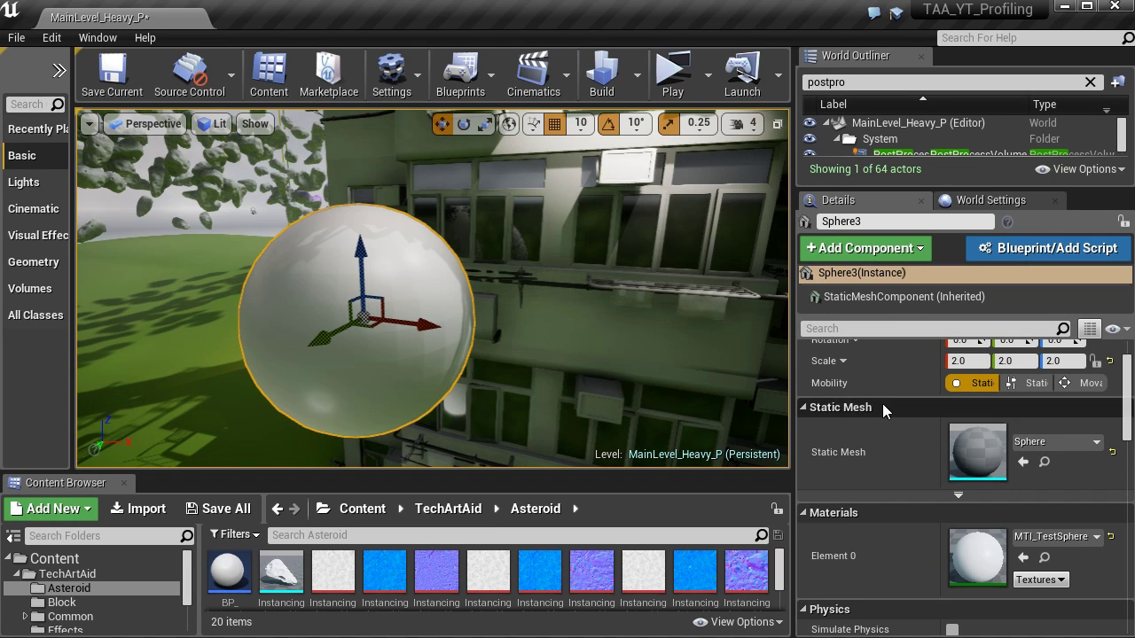
{"action": "double_click", "coordinate": [977, 556]}
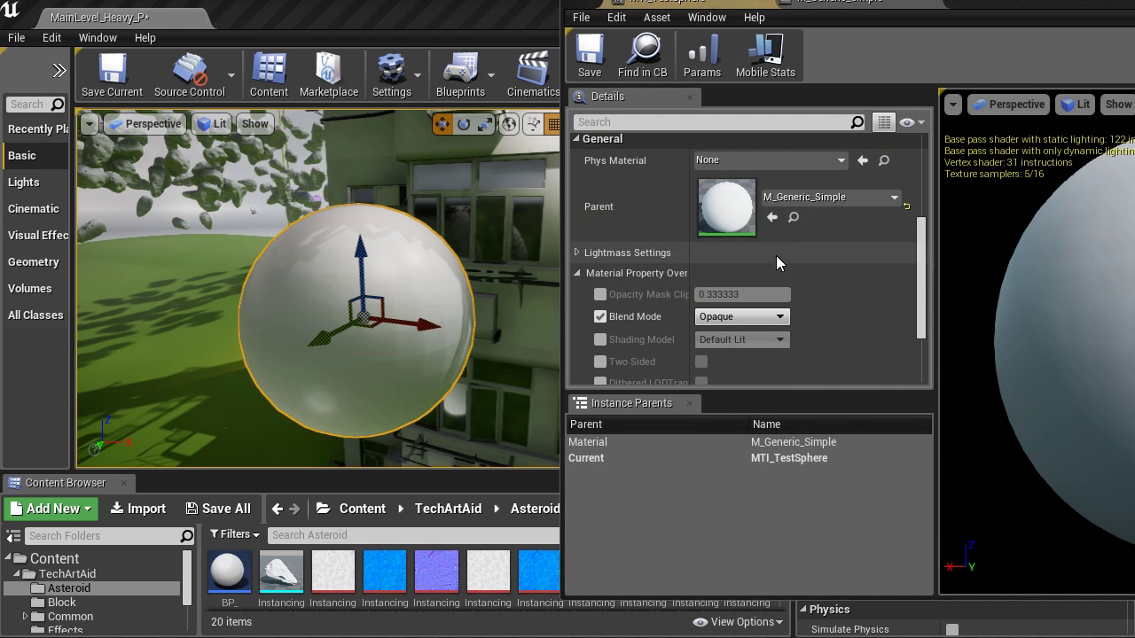
{"action": "left_click_drag", "start_coordinate": [1017, 14], "coordinate": [1001, 43]}
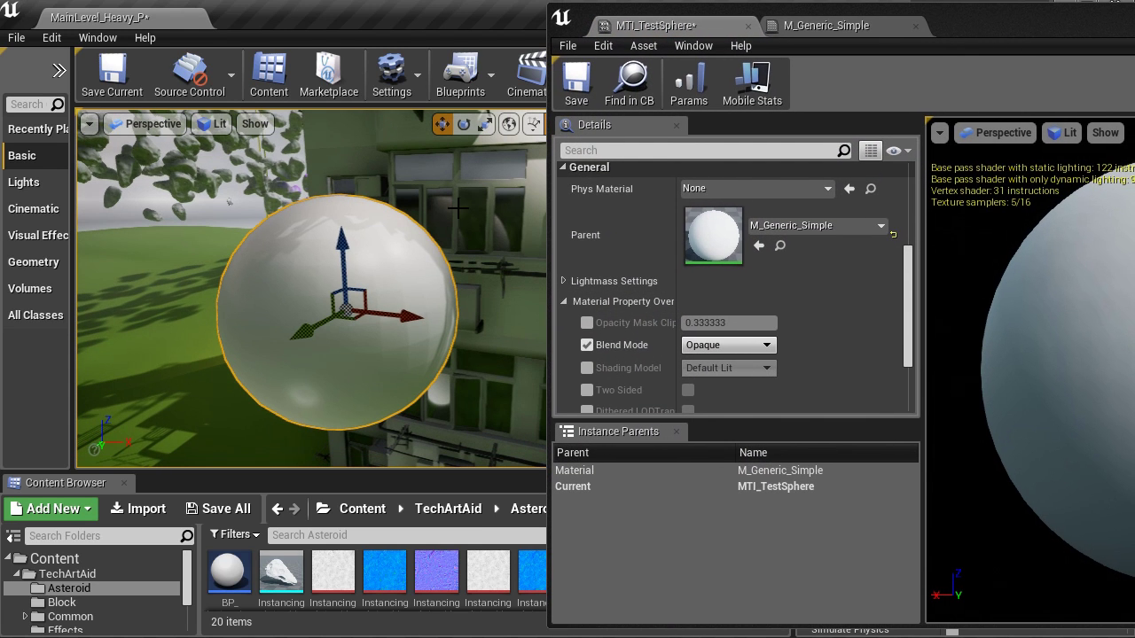
- Switch MTI_TestSphere's Blend Mode to Translucent and back to Opaque, comparing how the lights shade the sphere in the level
{"action": "left_click", "coordinate": [765, 346]}
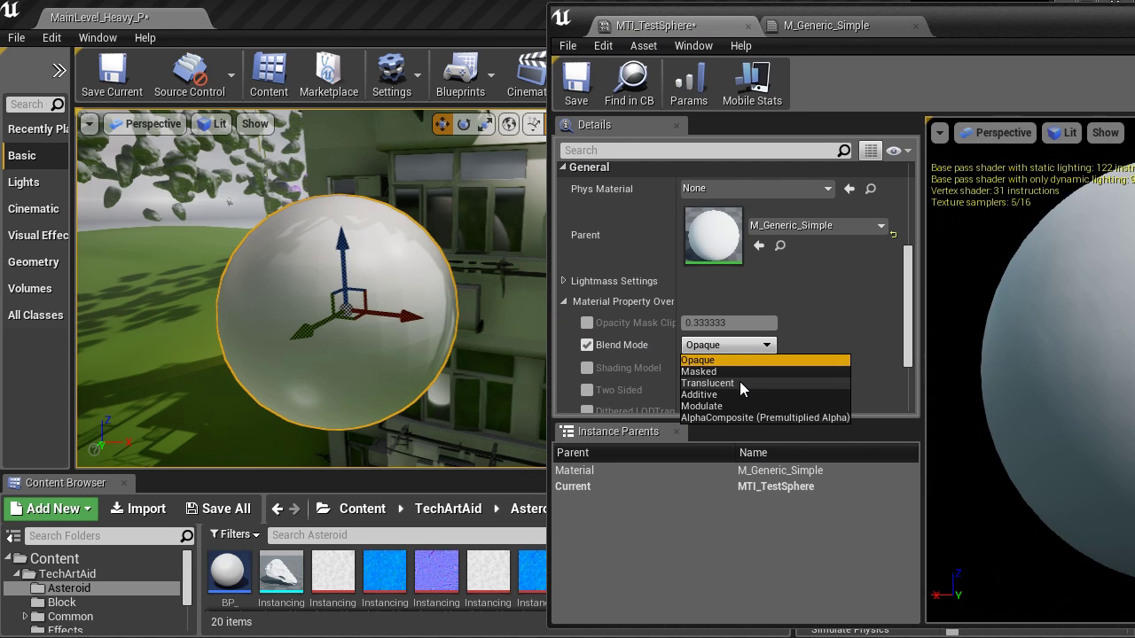
{"action": "left_click", "coordinate": [739, 382]}
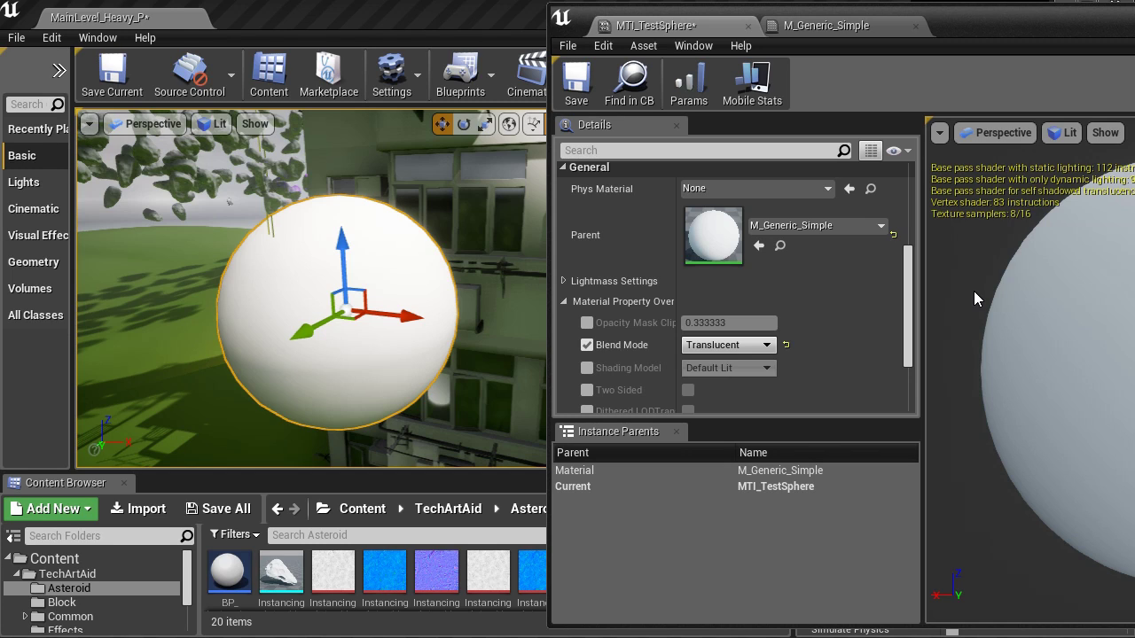
{"action": "right_click_drag", "start_coordinate": [487, 251], "coordinate": [350, 273]}
{"action": "left_click", "coordinate": [740, 345]}
{"action": "left_click", "coordinate": [748, 358]}
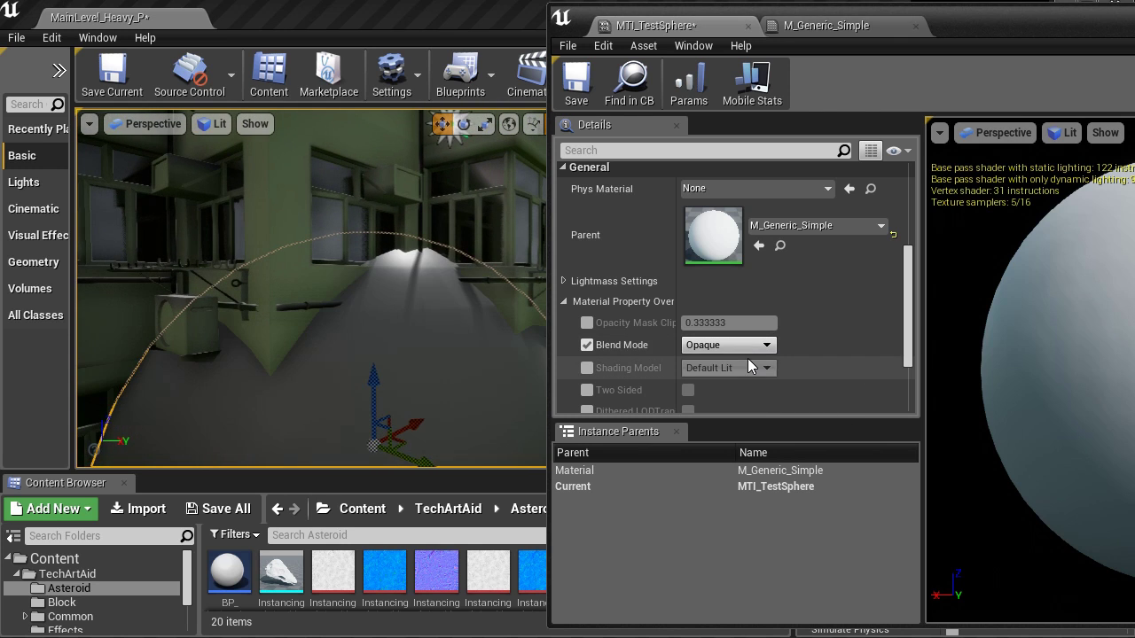
{"action": "right_click_drag", "start_coordinate": [460, 348], "coordinate": [458, 348]}
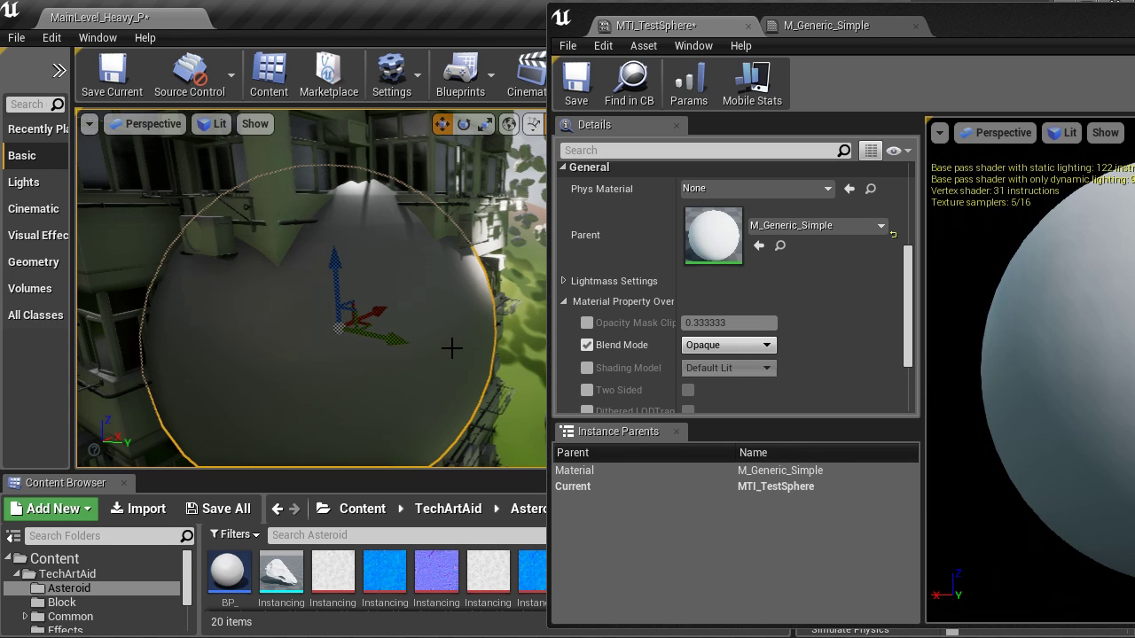
- Show the parent material M_Generic_Simple and list the available Lighting Mode options in its translucency settings
{"action": "left_click", "coordinate": [876, 30]}
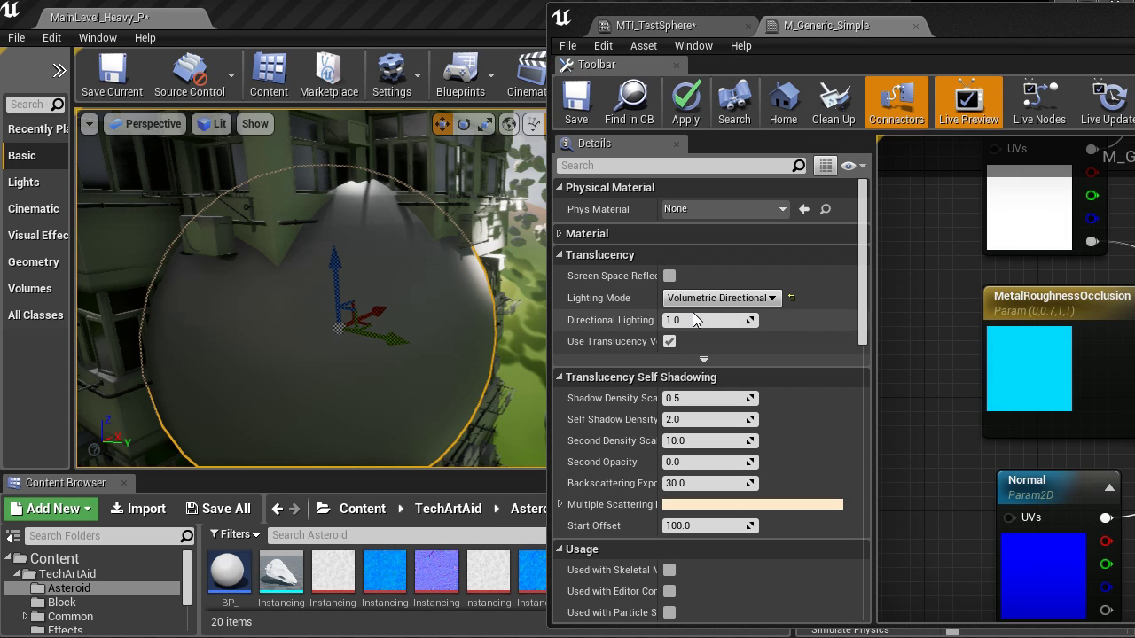
{"action": "left_click", "coordinate": [560, 254]}
{"action": "left_click", "coordinate": [562, 254]}
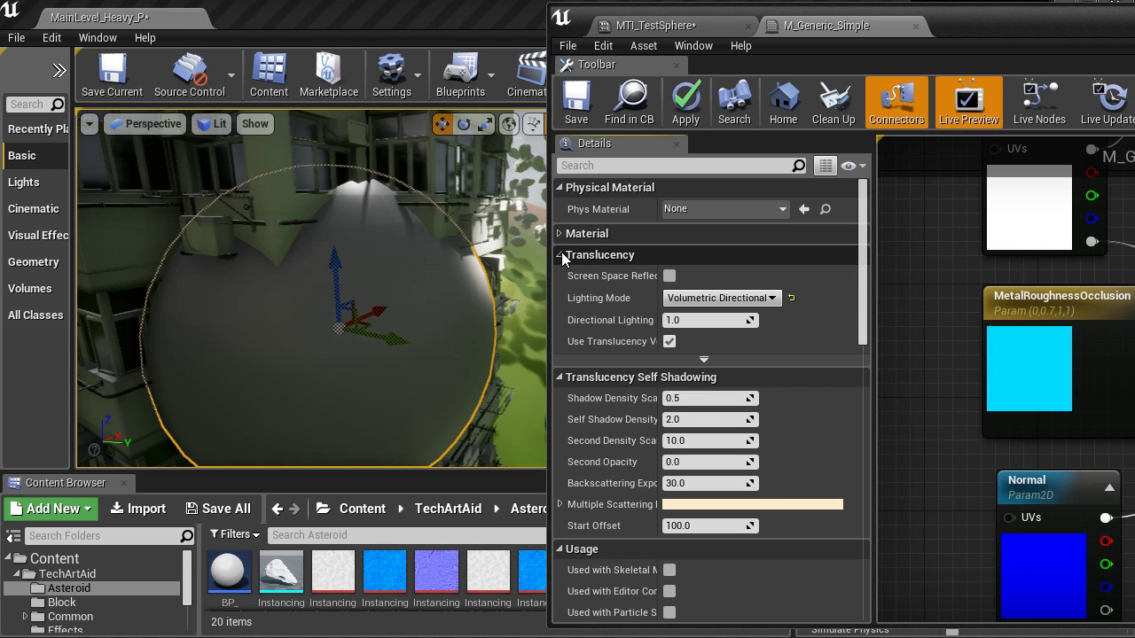
{"action": "left_click", "coordinate": [776, 299]}
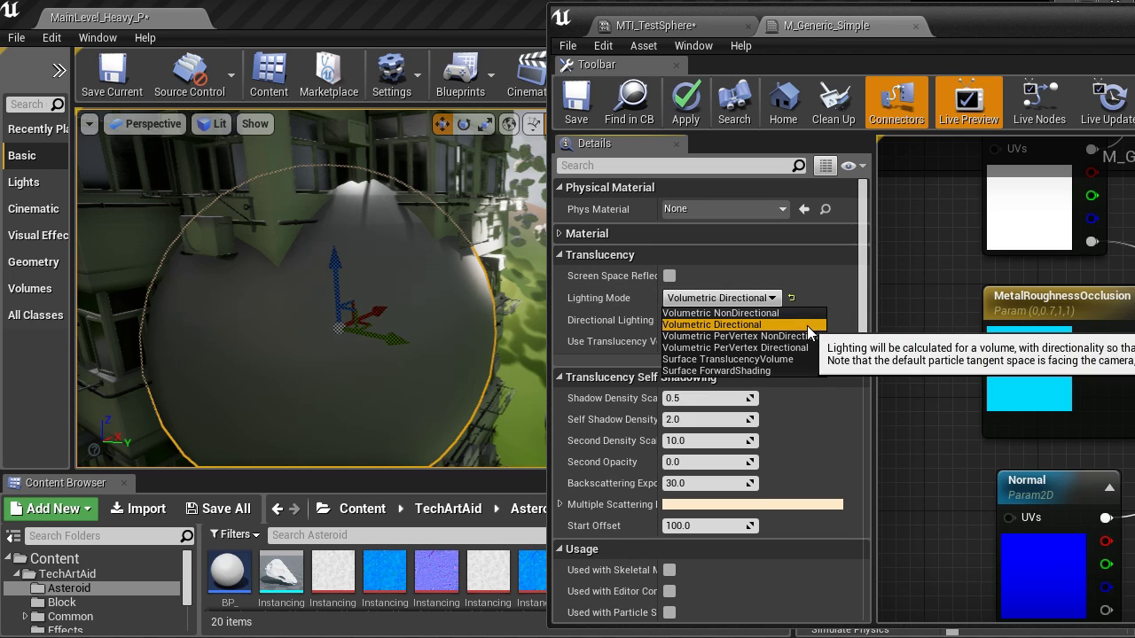